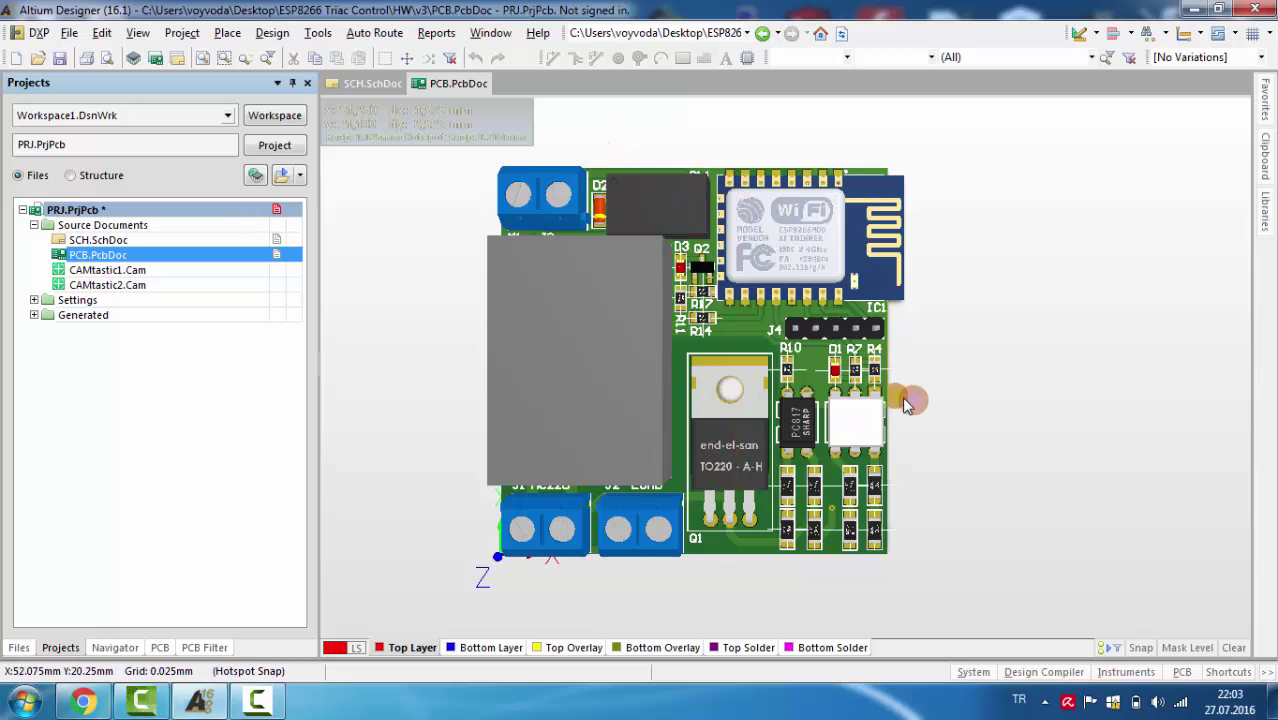
# Tilt the 3D board model to examine its top-side components, including the large grey module, TO220 part and WiFi module
pyautogui.press('shift')
pyautogui.keyDown('shift'); pyautogui.moveTo(800, 333); pyautogui.dragTo(716, 281, button='right'); pyautogui.keyUp('shift')
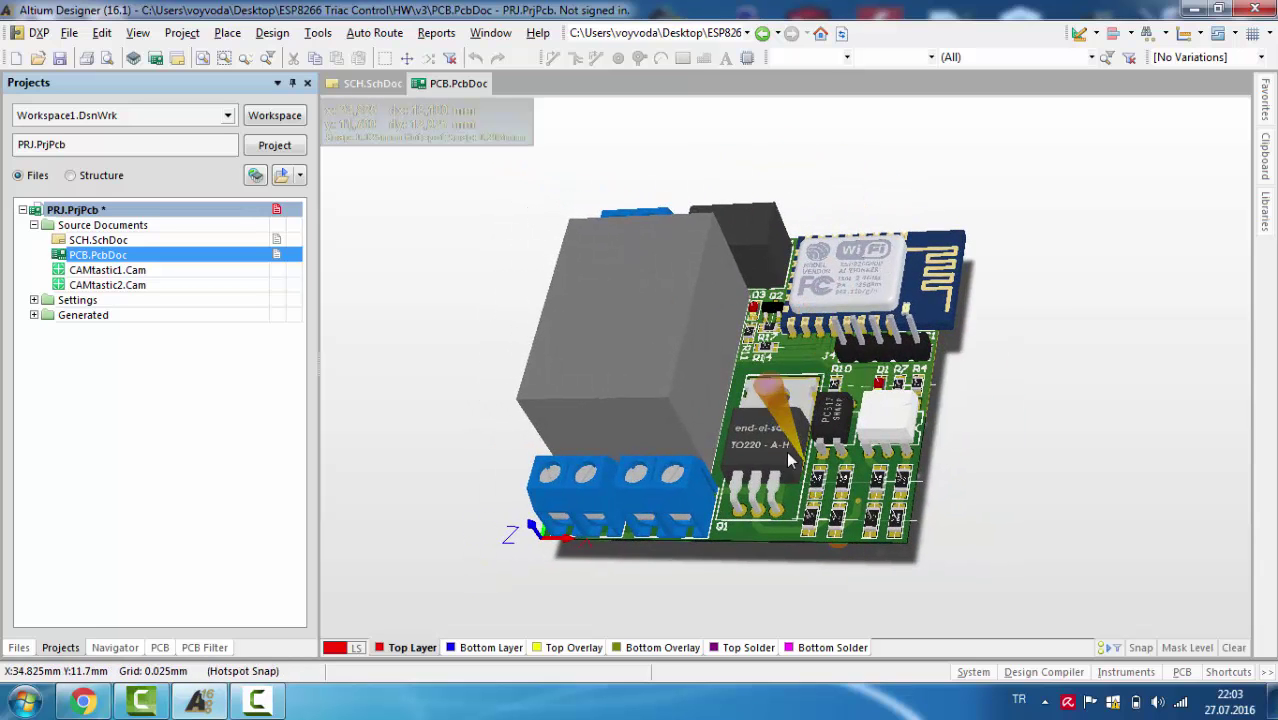
pyautogui.moveTo(786, 451); pyautogui.dragTo(723, 456, button='right')
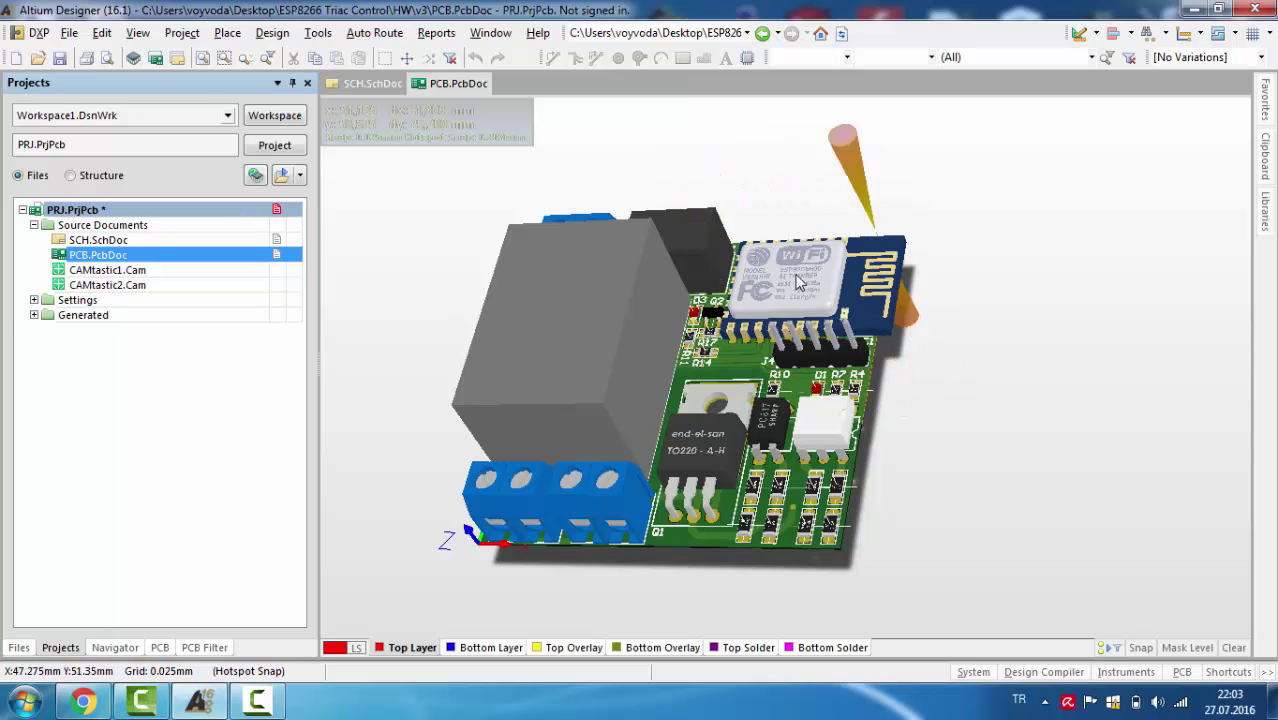
pyautogui.moveTo(812, 296); pyautogui.dragTo(818, 362, button='right')
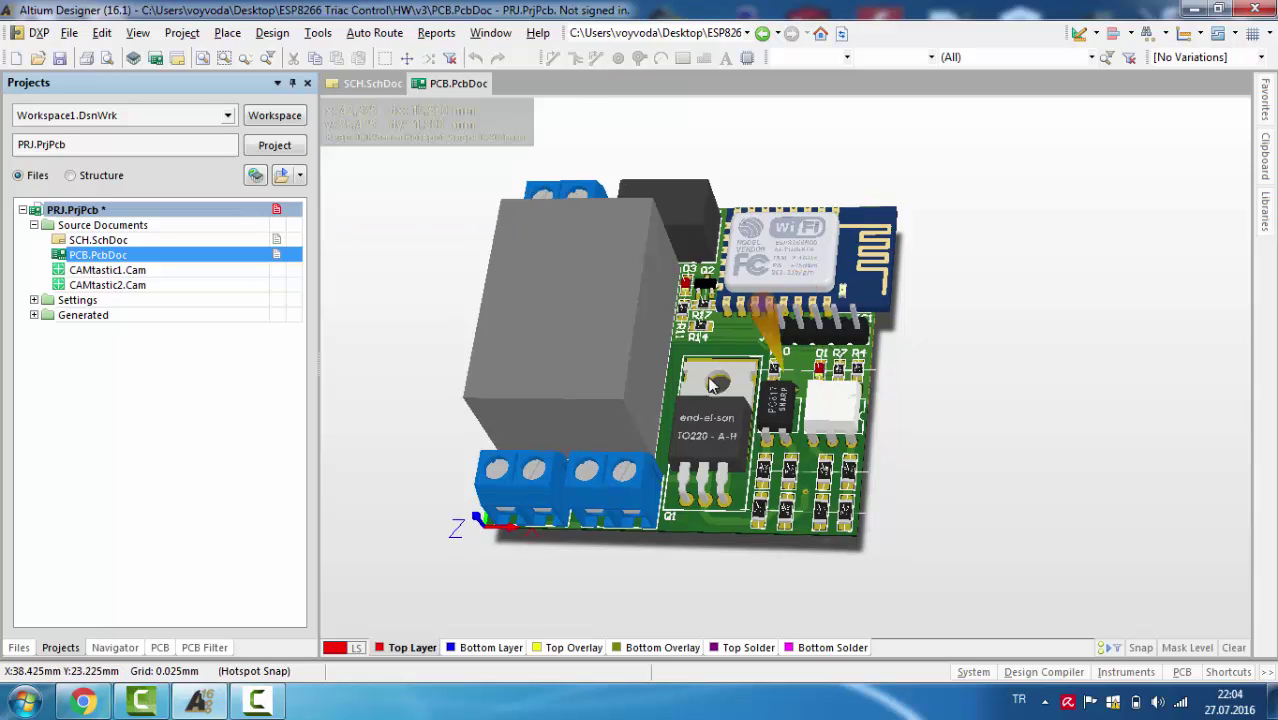
pyautogui.moveTo(700, 356)
pyautogui.mouseDown(button='right')
pyautogui.moveTo(743, 333)
pyautogui.moveTo(722, 353)
pyautogui.mouseUp(button='right')
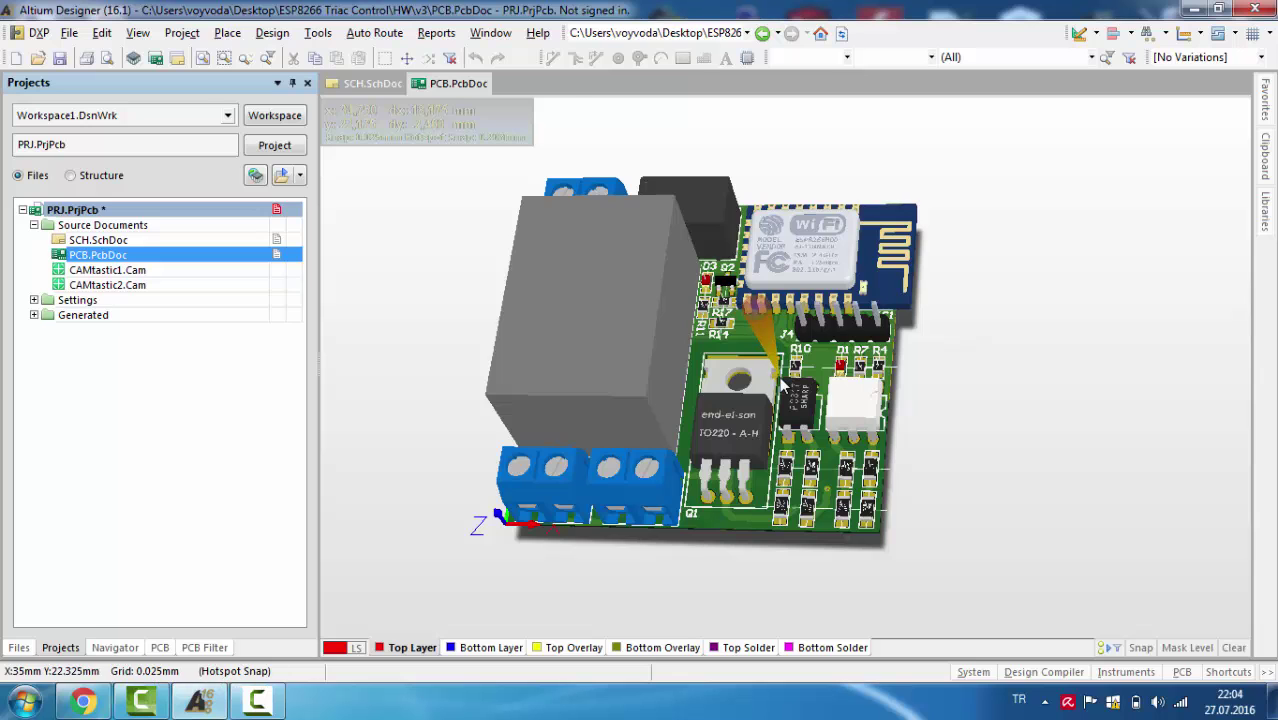
# Flip the 3D board over to inspect the underside around the RESET and BOOT buttons, and restore the straight top view
pyautogui.keyDown('shift'); pyautogui.moveTo(907, 358); pyautogui.dragTo(393, 313, button='right'); pyautogui.keyUp('shift')
pyautogui.keyDown('shift'); pyautogui.moveTo(909, 352); pyautogui.dragTo(856, 294, button='right'); pyautogui.keyUp('shift')
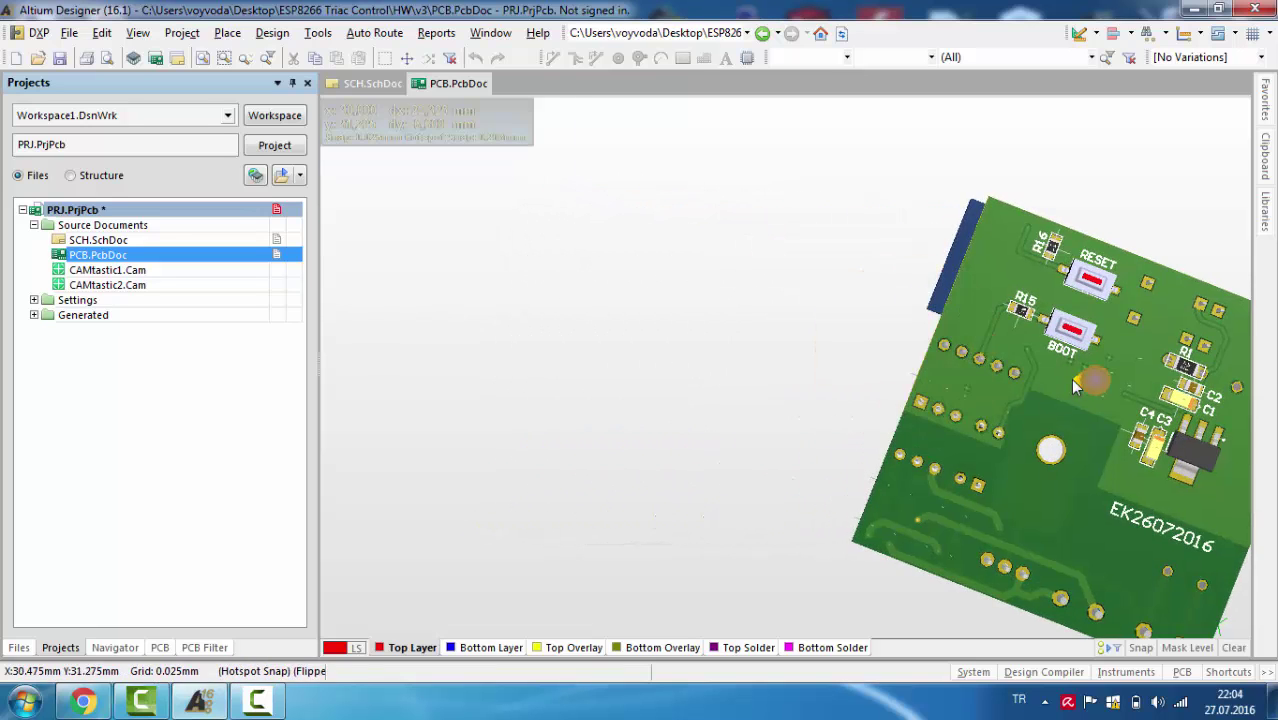
pyautogui.moveTo(1070, 378); pyautogui.dragTo(767, 338, button='right')
pyautogui.keyDown('shift'); pyautogui.moveTo(884, 388); pyautogui.dragTo(880, 395, button='right'); pyautogui.keyUp('shift')
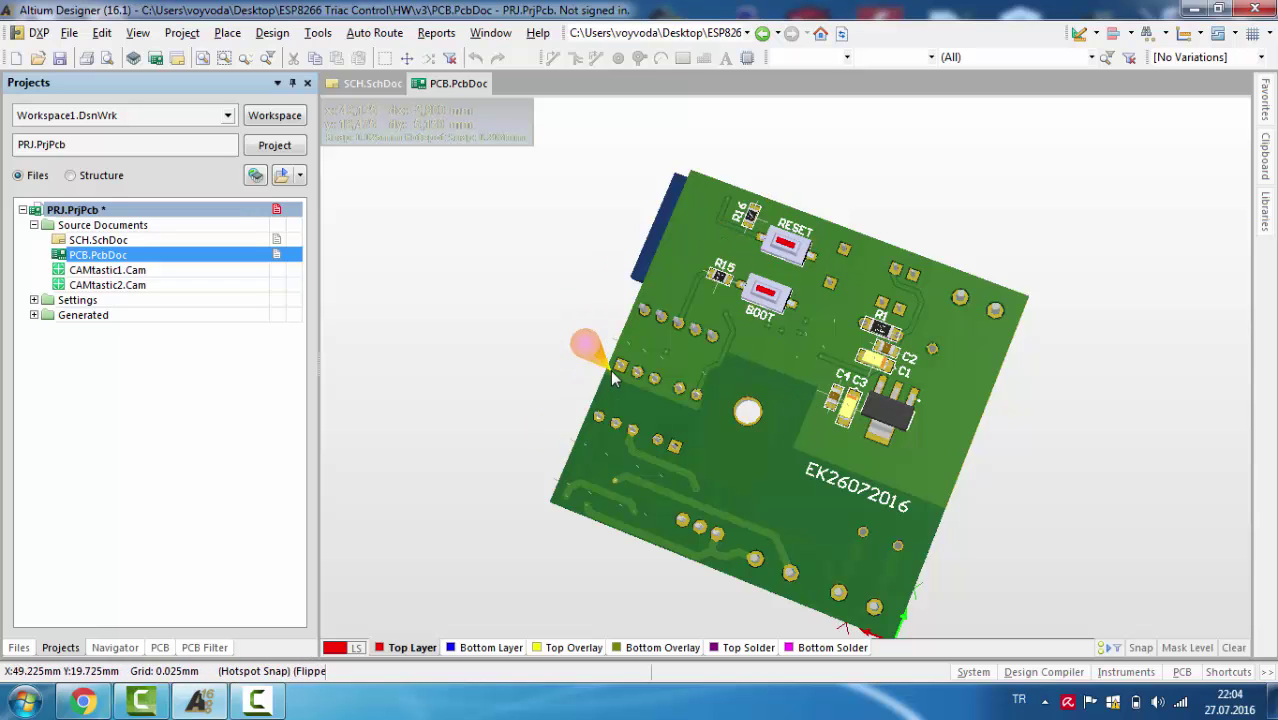
pyautogui.keyDown('shift'); pyautogui.moveTo(512, 330); pyautogui.dragTo(737, 393, button='right'); pyautogui.keyUp('shift')
pyautogui.press('0')
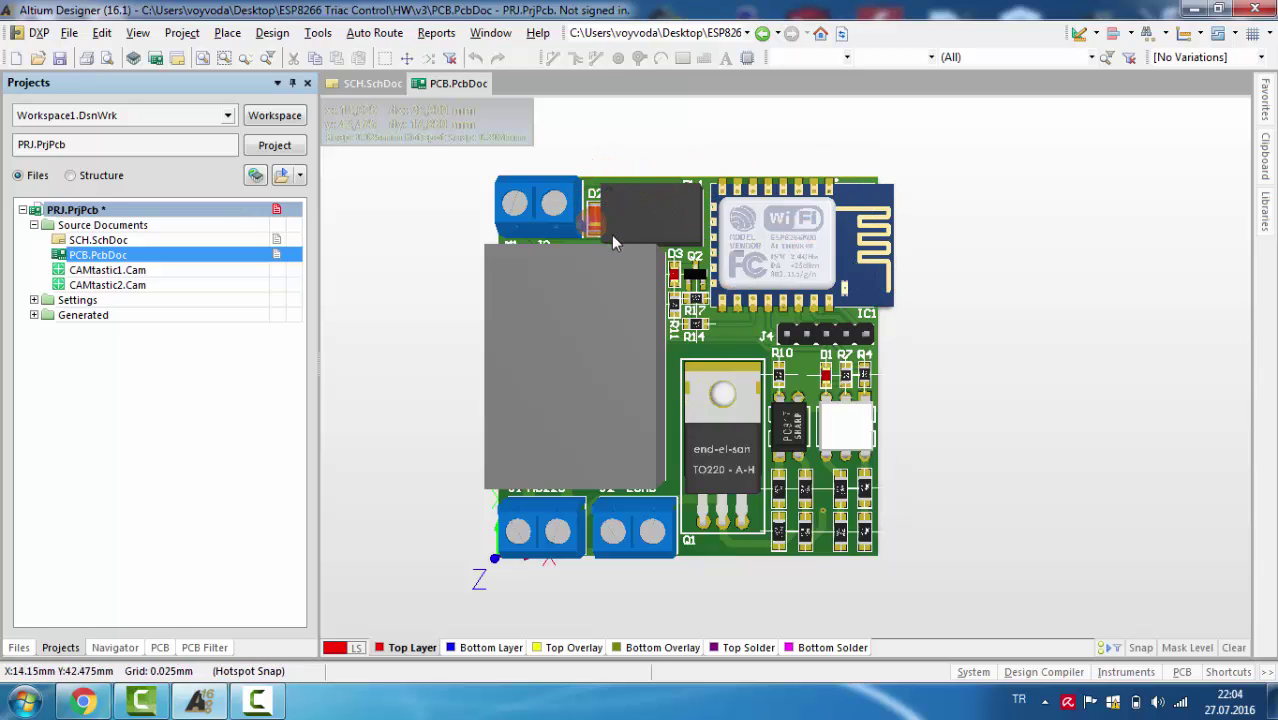
# Examine the terminal block and the black relay beside the WiFi module from tilted angles, and restore the straight top view
pyautogui.keyDown('shift'); pyautogui.moveTo(656, 208); pyautogui.dragTo(597, 485, button='right'); pyautogui.keyUp('shift')
pyautogui.moveTo(675, 217); pyautogui.dragTo(794, 302, button='right')
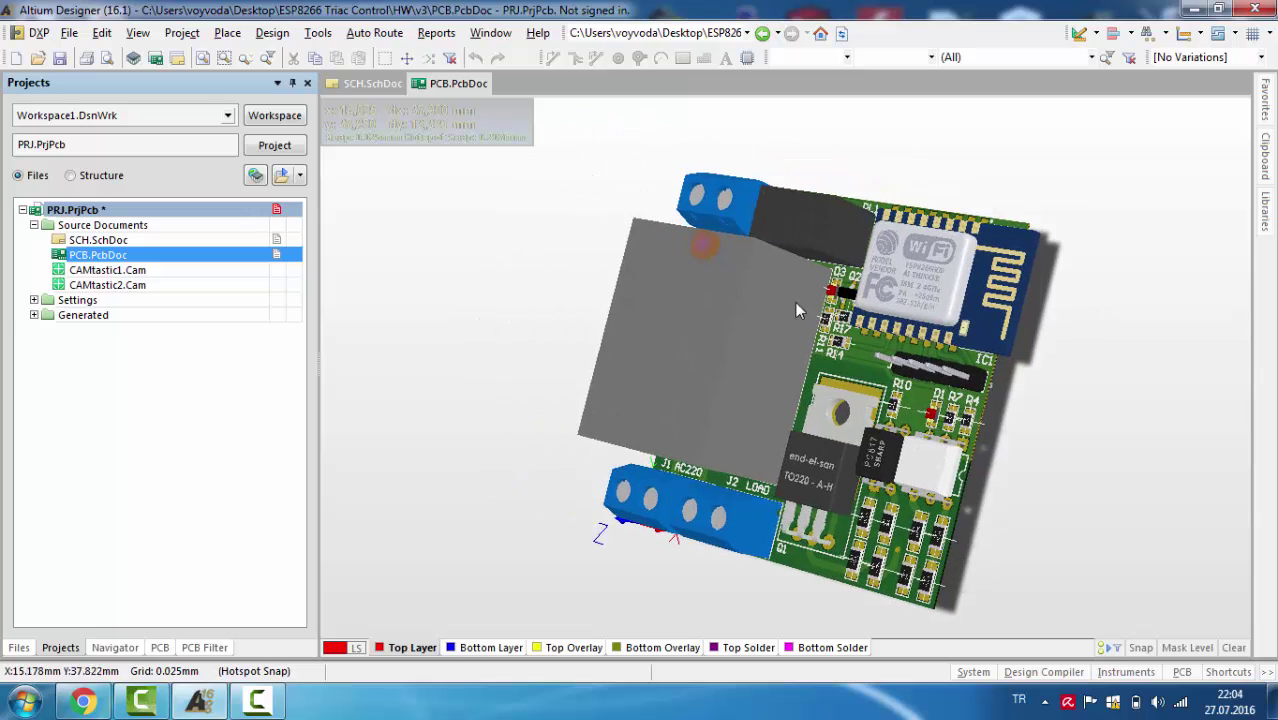
pyautogui.keyDown('shift'); pyautogui.moveTo(716, 286); pyautogui.dragTo(848, 266, button='right'); pyautogui.keyUp('shift')
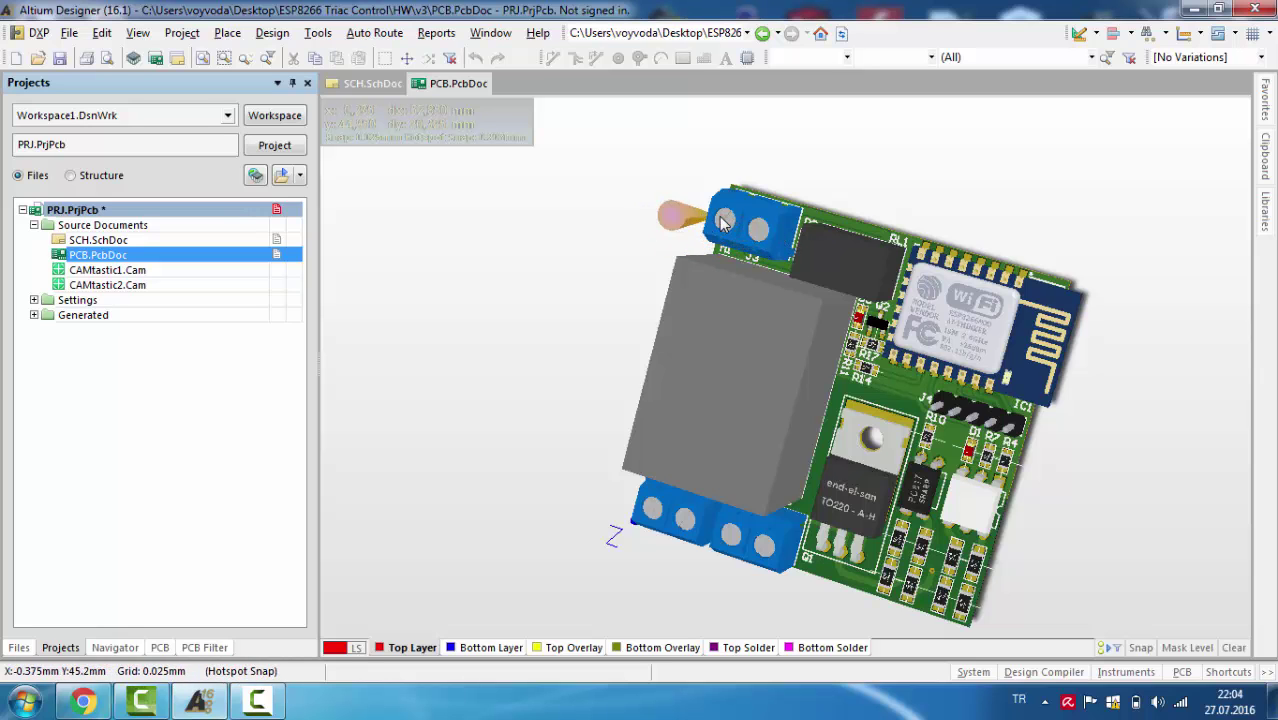
pyautogui.moveTo(705, 218); pyautogui.dragTo(750, 301, button='right')
pyautogui.press('0')
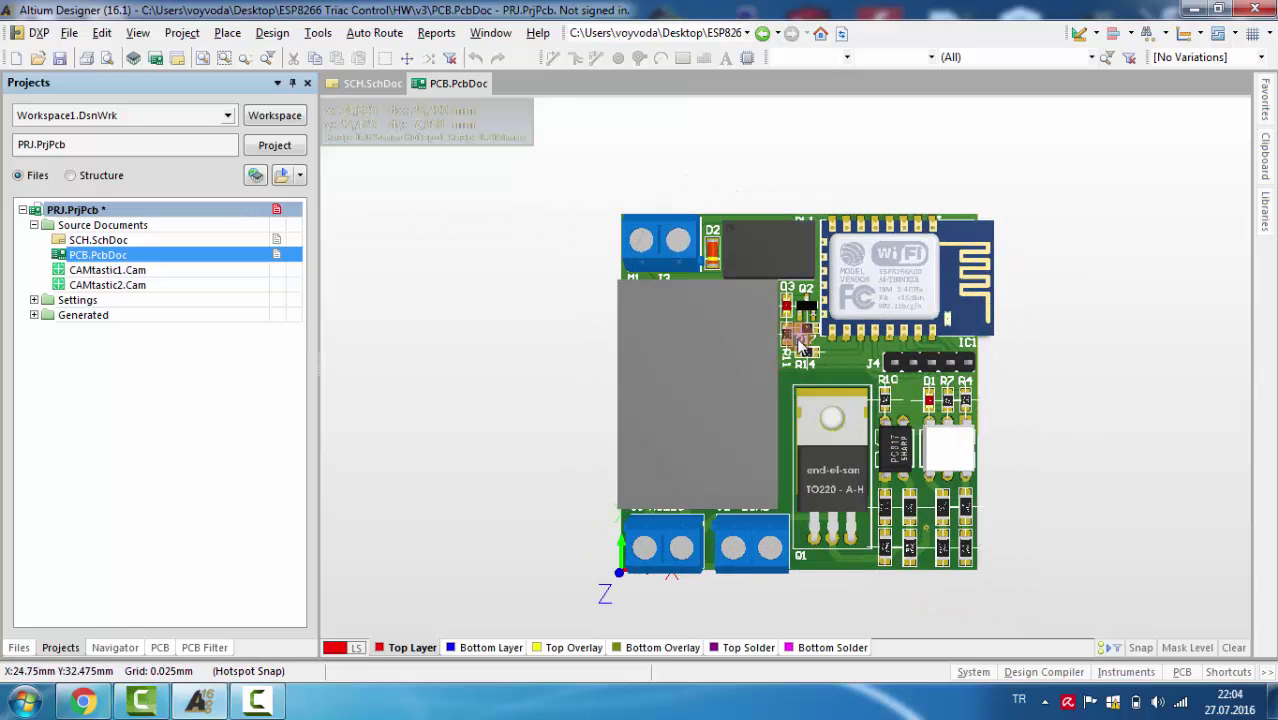
# Inspect the J1 AC220 and J2 LOAD terminals and the grey module from the side, and restore the straight top view
pyautogui.moveTo(744, 490); pyautogui.dragTo(682, 419, button='right')
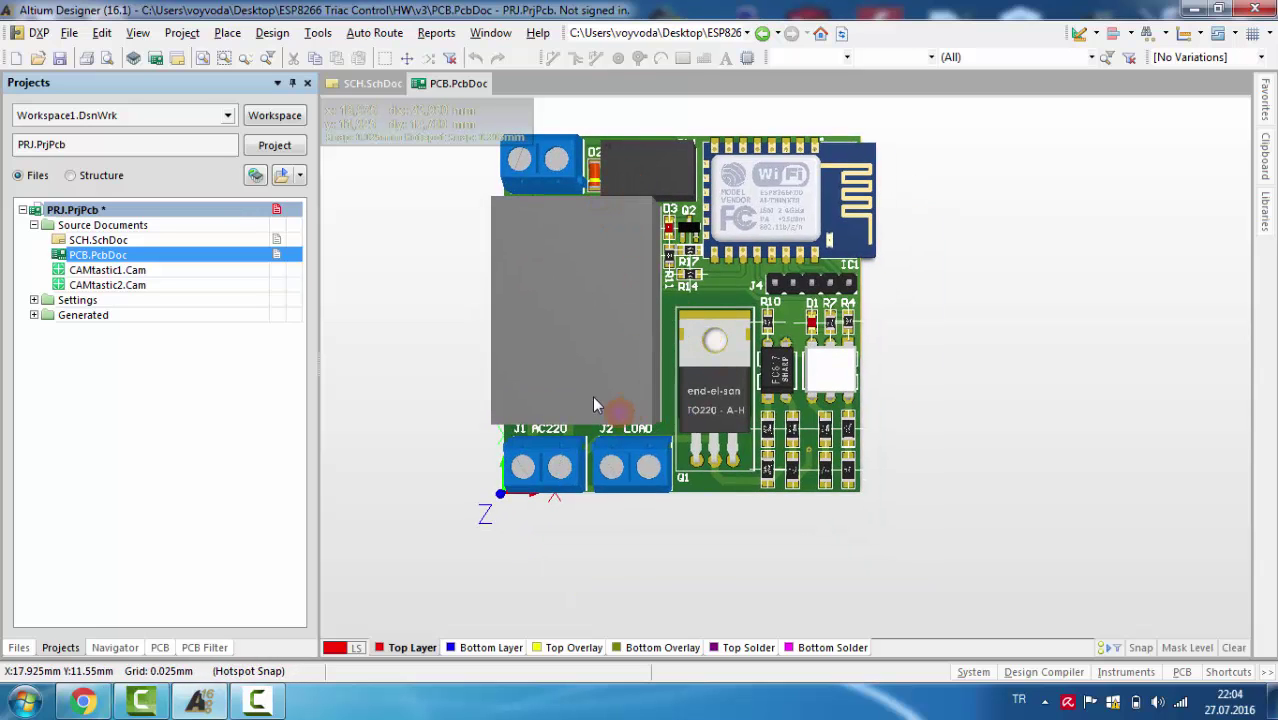
pyautogui.keyDown('shift'); pyautogui.moveTo(594, 400); pyautogui.dragTo(927, 348, button='right'); pyautogui.keyUp('shift')
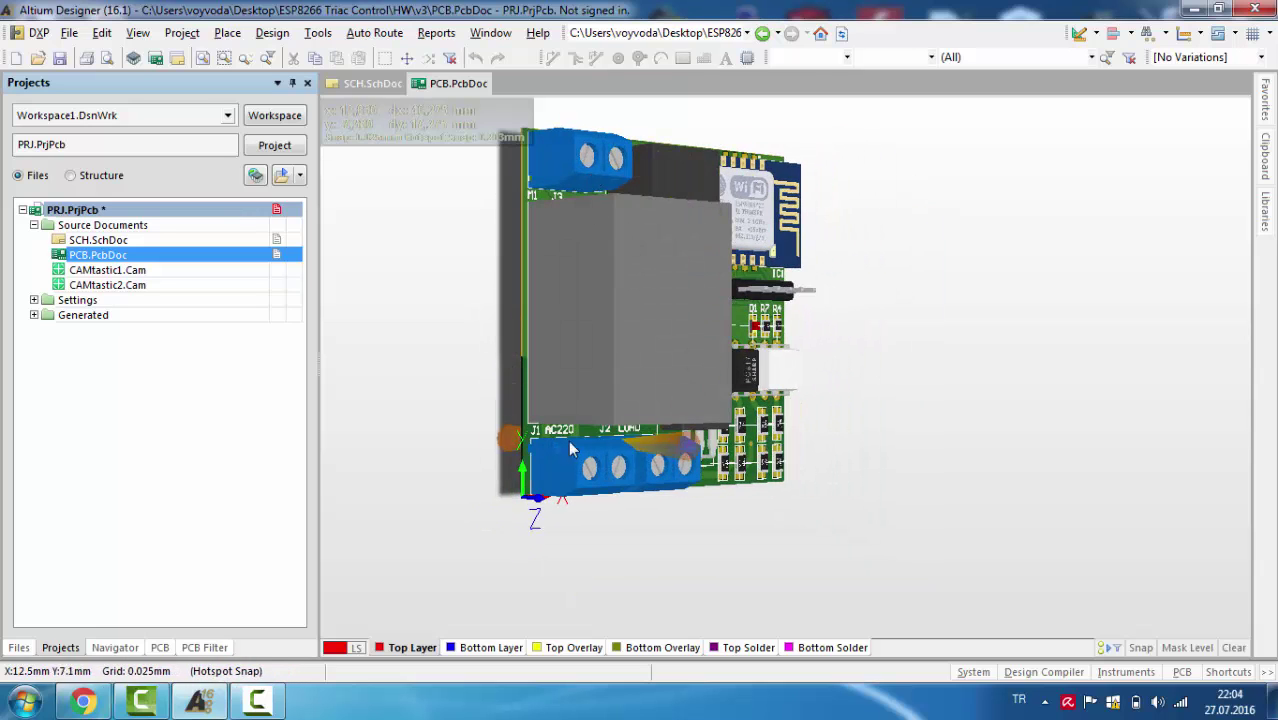
pyautogui.keyDown('shift'); pyautogui.moveTo(668, 280); pyautogui.dragTo(594, 371, button='right'); pyautogui.keyUp('shift')
pyautogui.press('0')
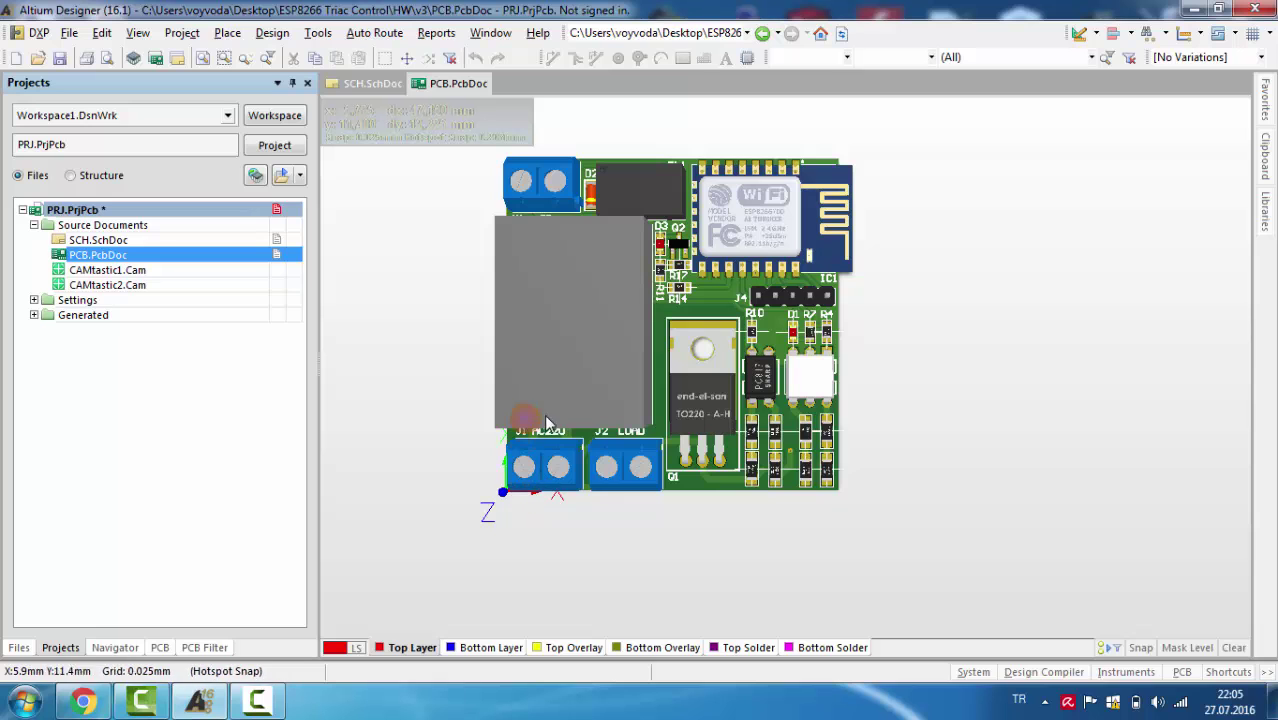
pyautogui.click(505, 363)
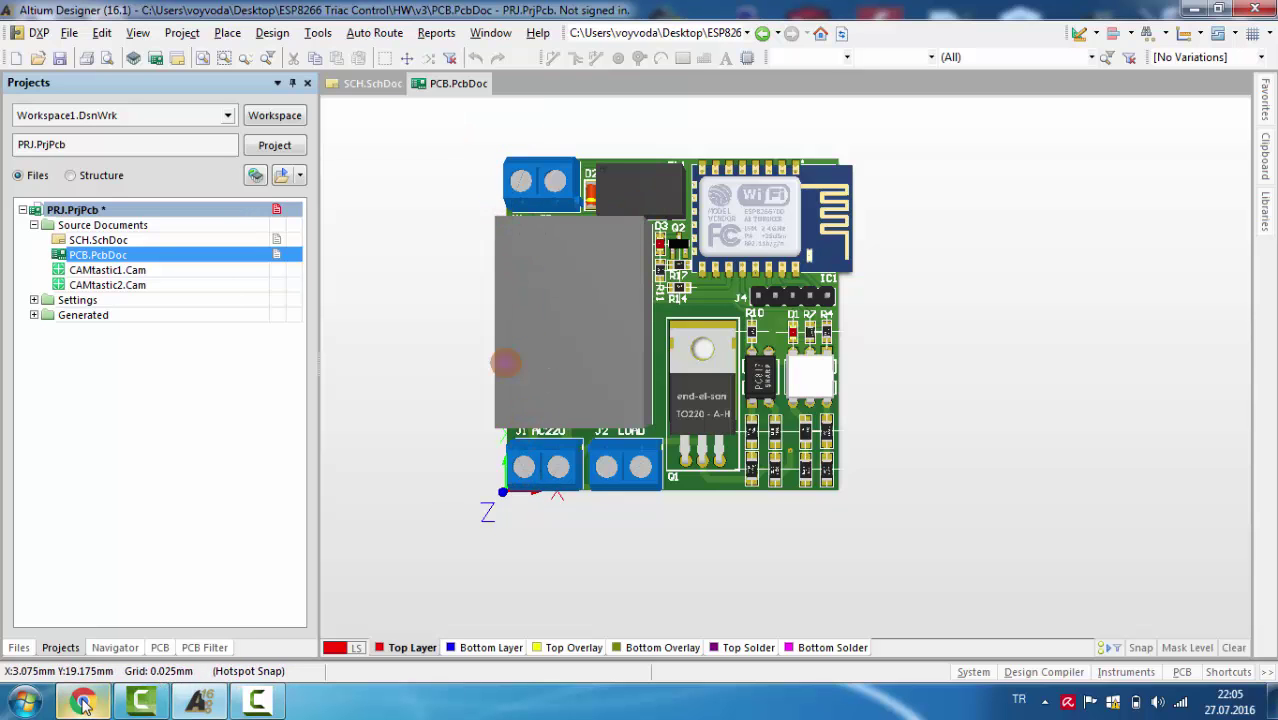
# Switch to the AliExpress listing in Chrome and review the power supply module's photo, address, price and DC12V output rating
pyautogui.click(83, 703)
pyautogui.click(280, 12)
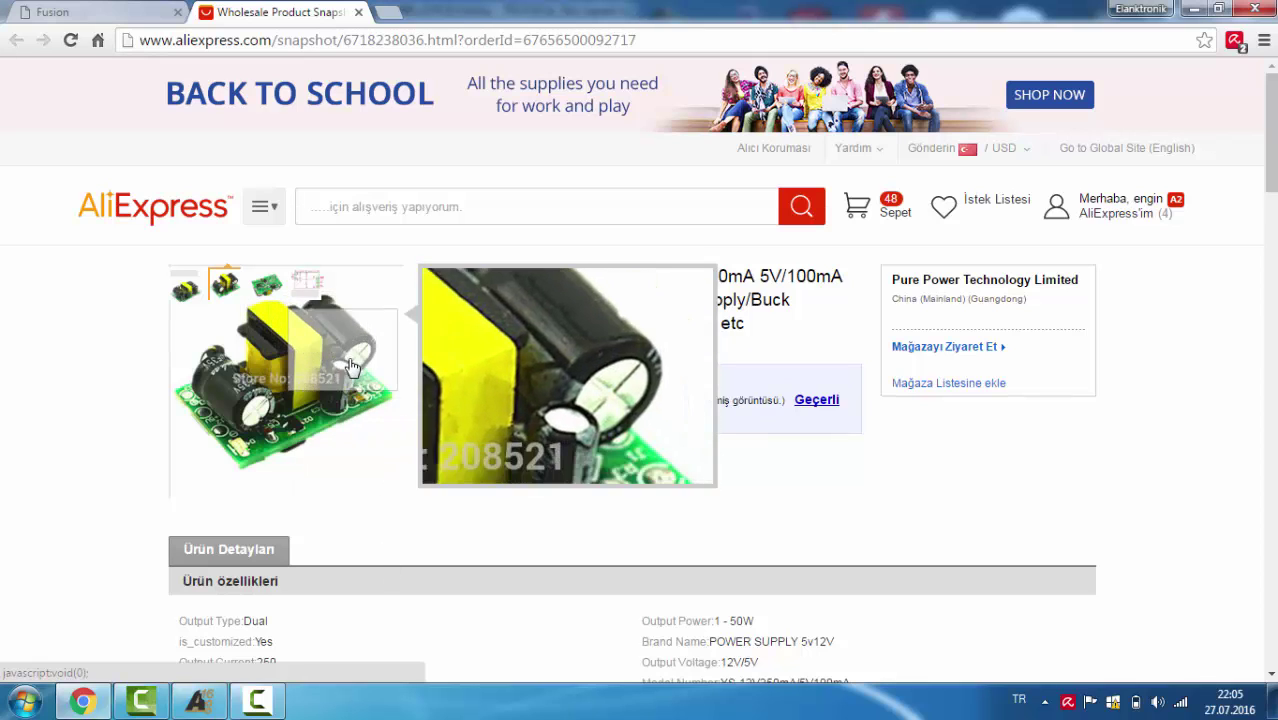
pyautogui.click(226, 290)
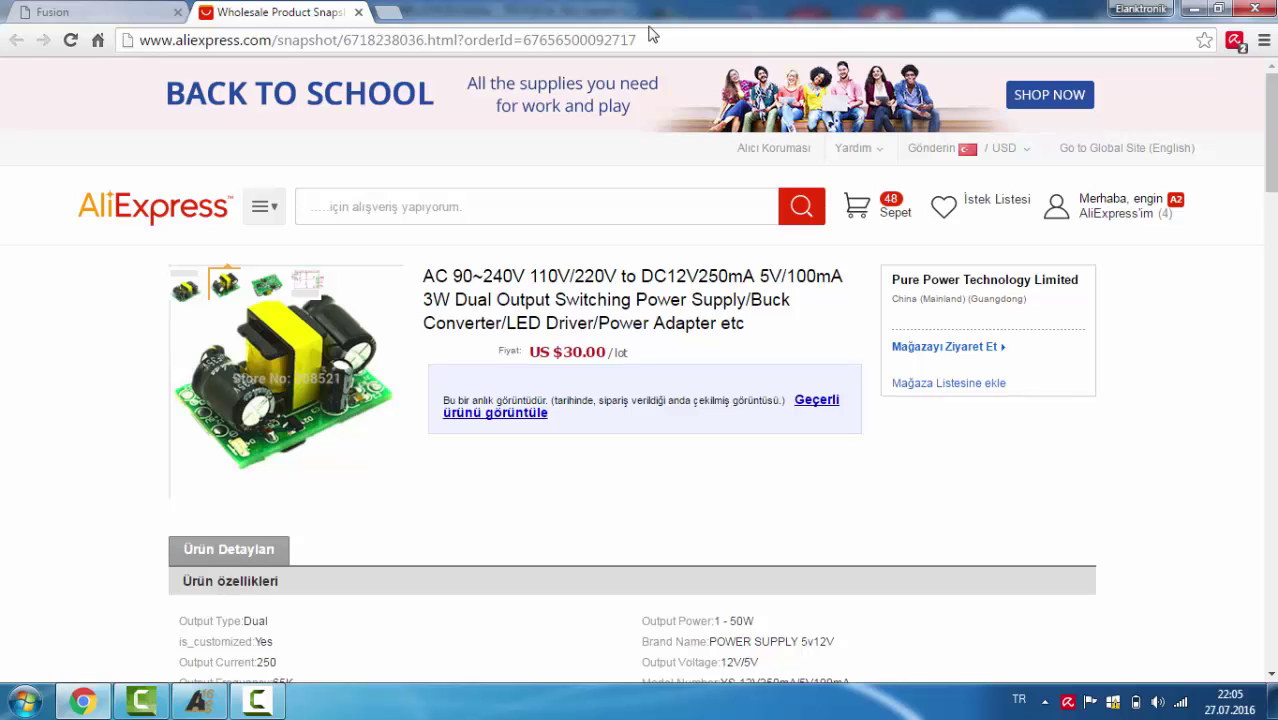
pyautogui.moveTo(643, 39); pyautogui.dragTo(135, 77)
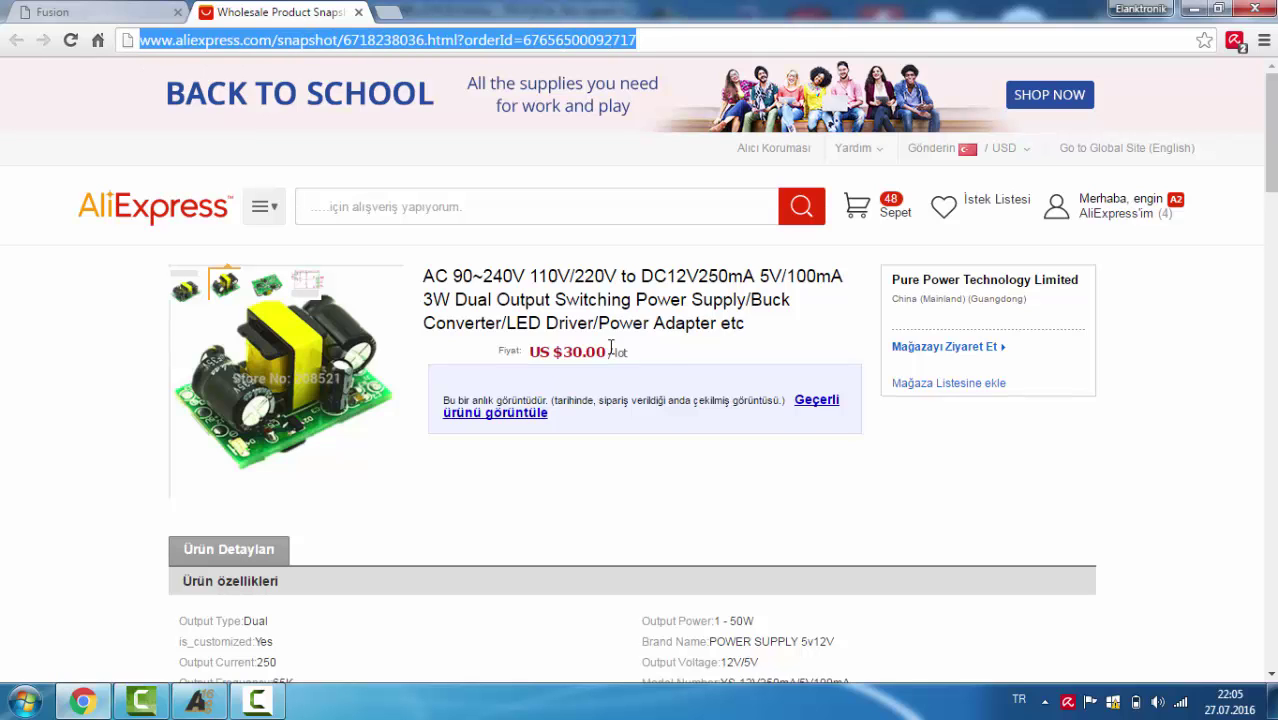
pyautogui.moveTo(606, 355); pyautogui.dragTo(543, 357)
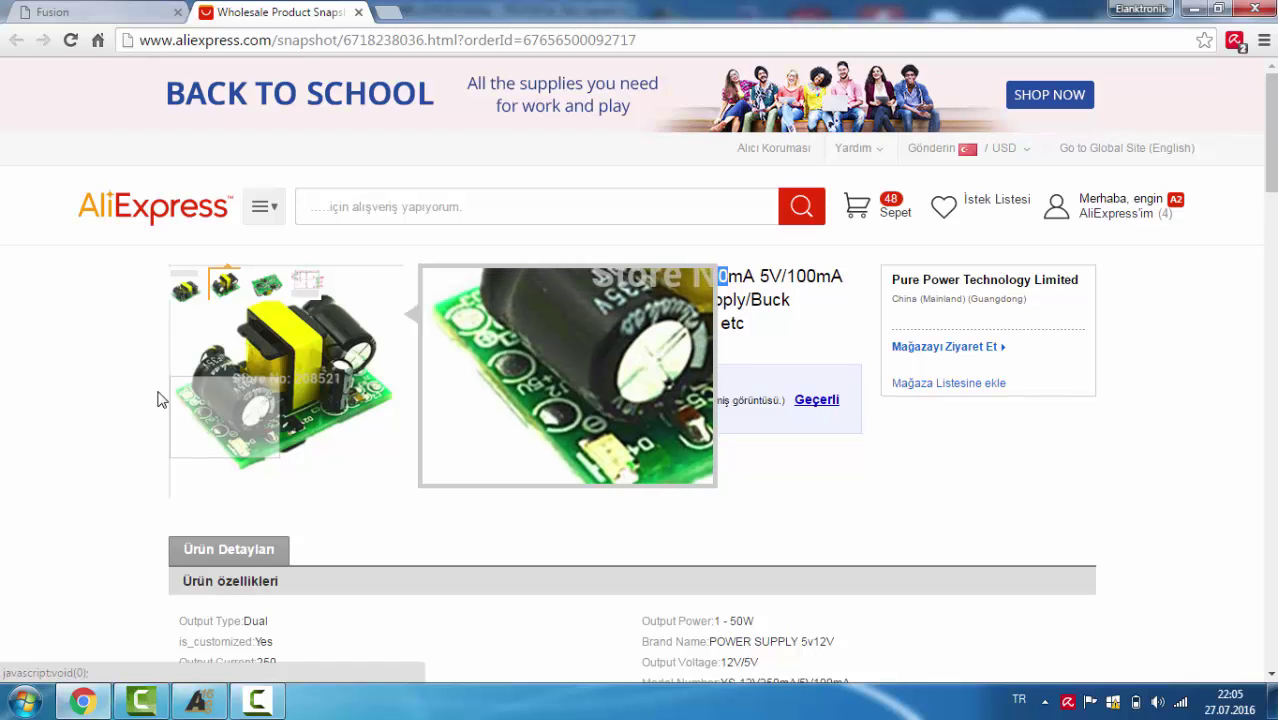
pyautogui.click(672, 274)
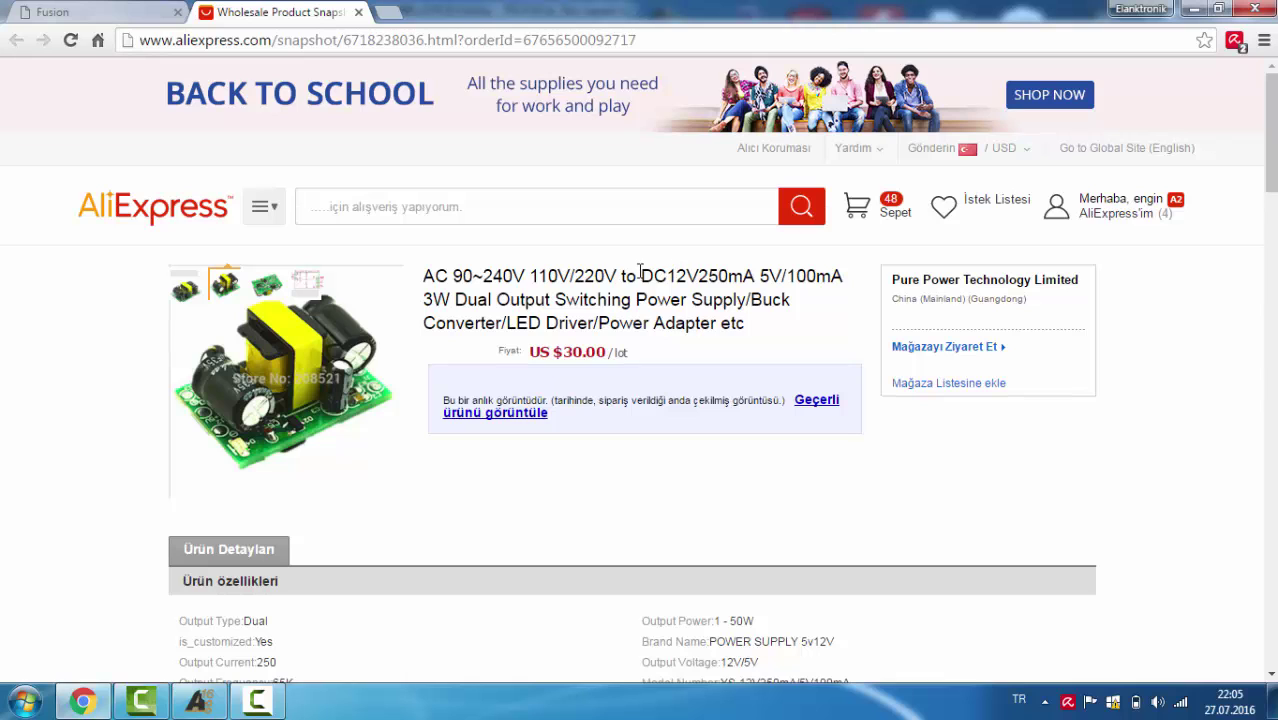
pyautogui.moveTo(705, 274); pyautogui.dragTo(699, 275)
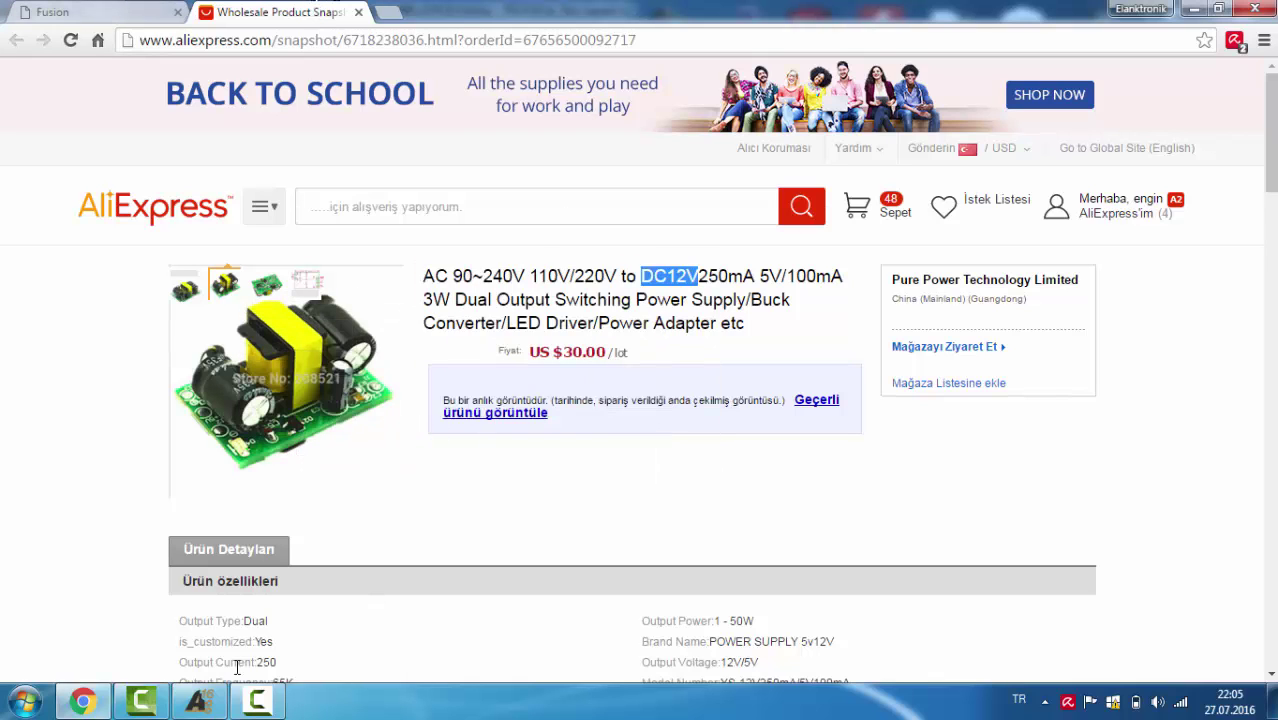
# Check the module's place on the board in Altium Designer, and return to the Chrome listing to open its dimension drawing
pyautogui.click(197, 702)
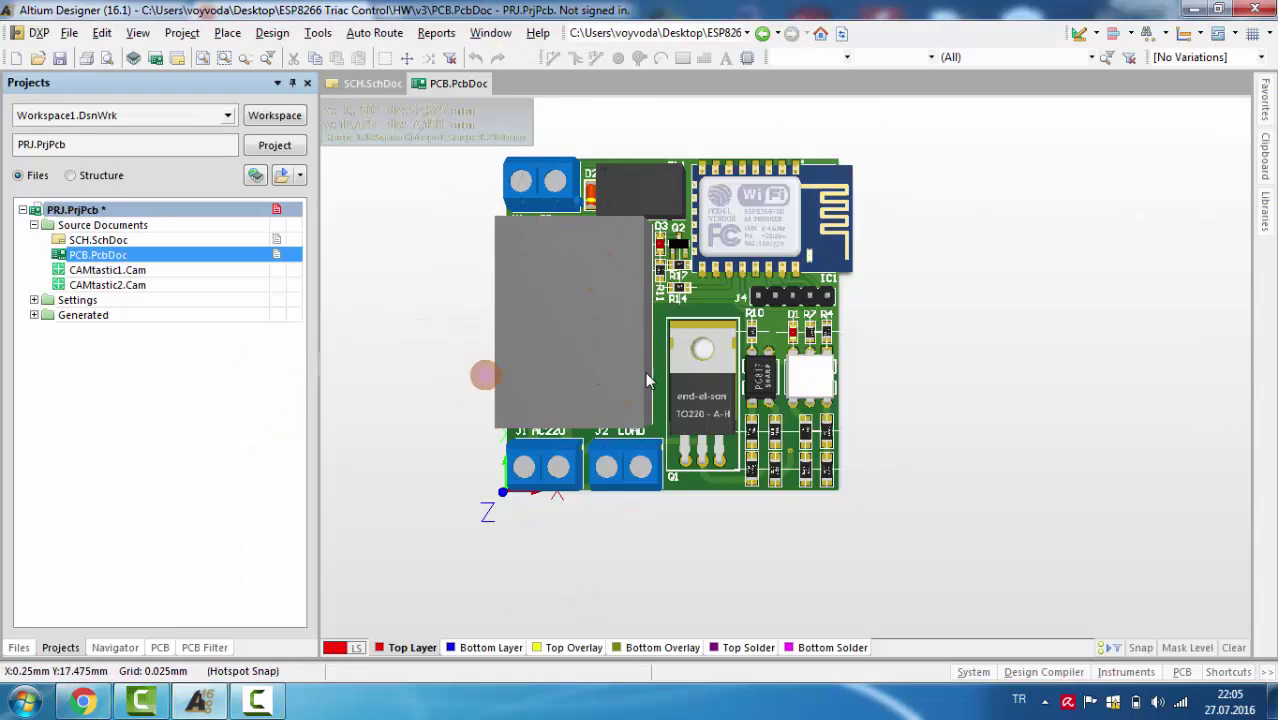
pyautogui.click(83, 702)
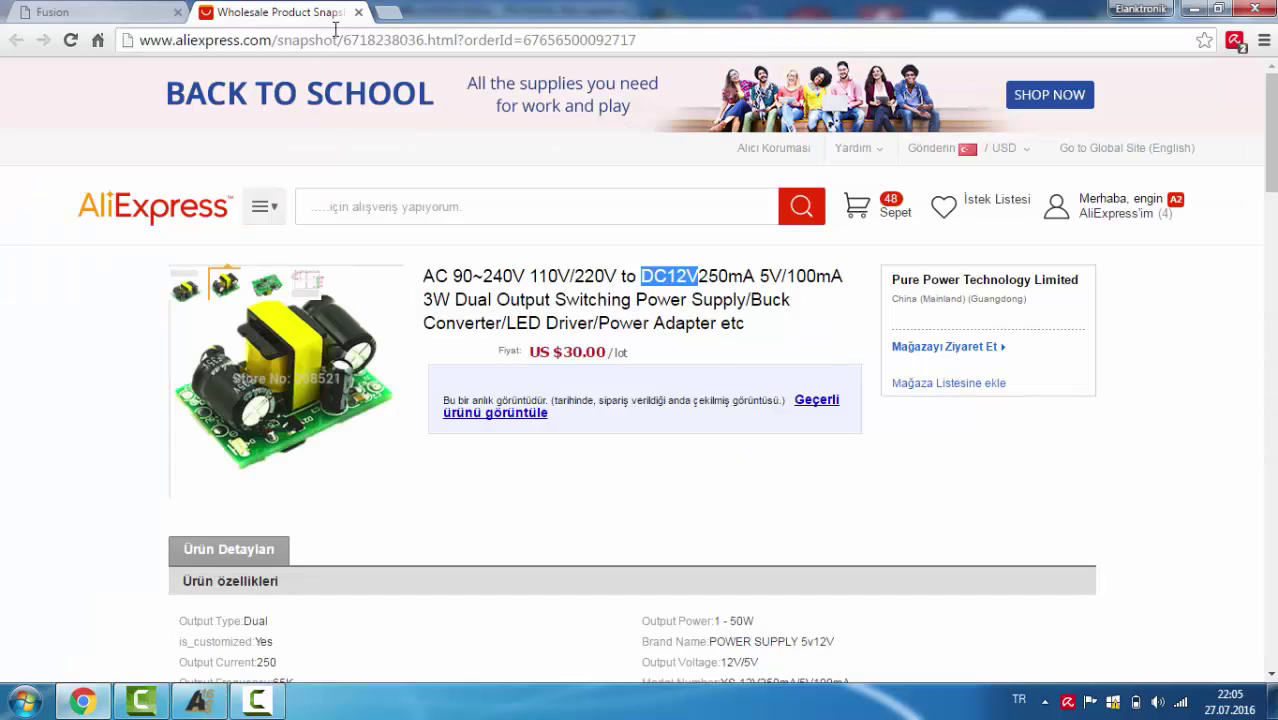
pyautogui.click(307, 294)
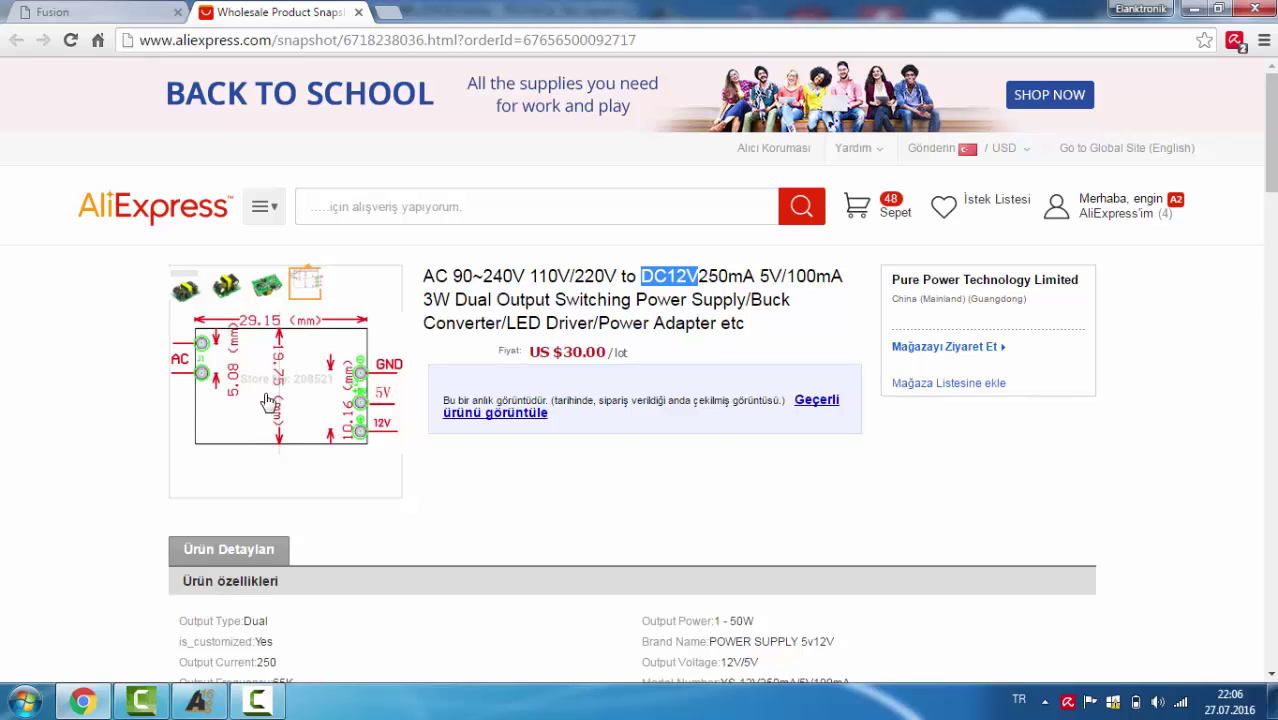
# Switch back to Altium Designer and inspect the board around the grey module and the J1 and J2 terminals from several angles
pyautogui.click(100, 703)
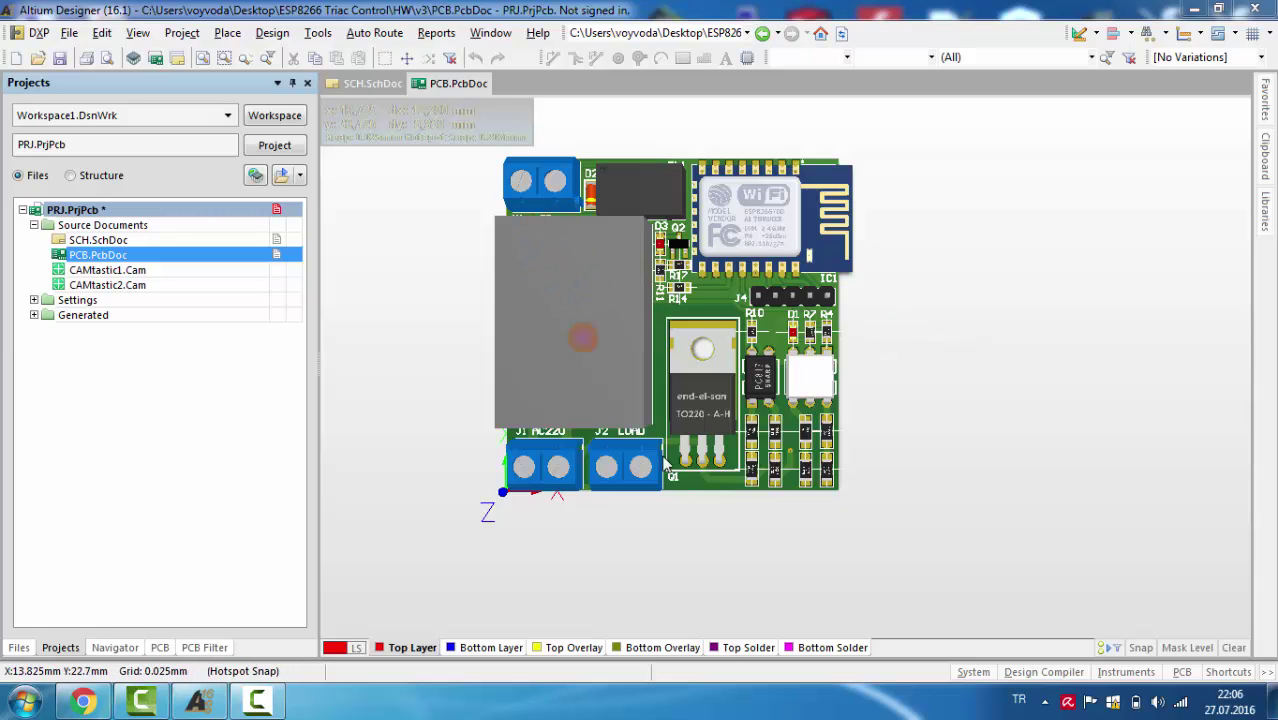
pyautogui.keyDown('shift'); pyautogui.moveTo(666, 364); pyautogui.dragTo(653, 243, button='right'); pyautogui.keyUp('shift')
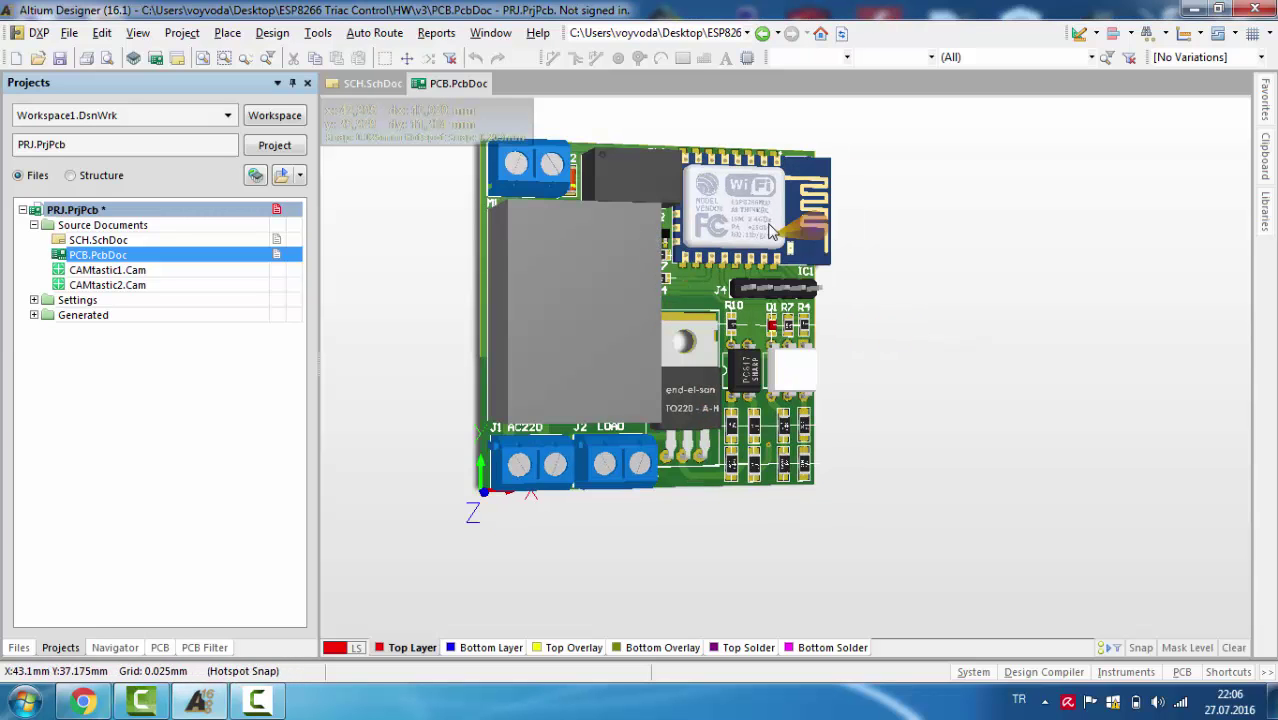
pyautogui.moveTo(720, 275); pyautogui.dragTo(680, 428, button='middle')
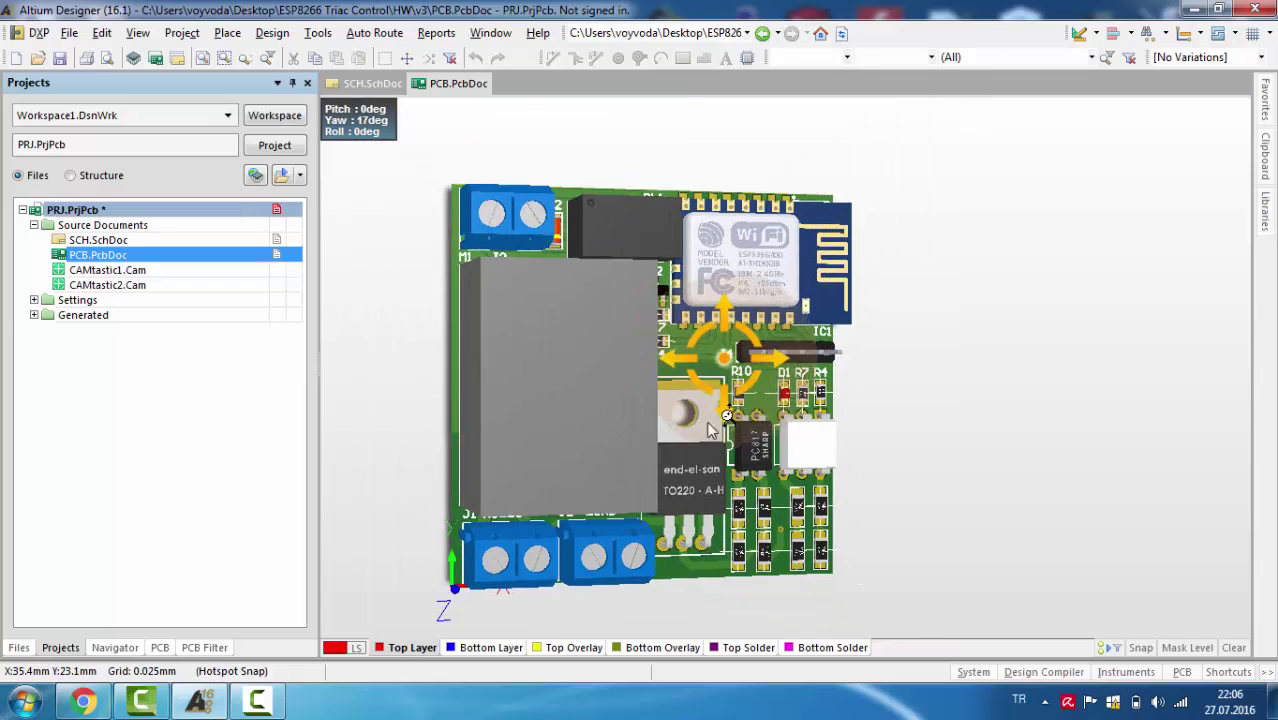
pyautogui.moveTo(673, 429); pyautogui.dragTo(888, 359, button='right')
pyautogui.keyDown('shift'); pyautogui.moveTo(752, 373); pyautogui.dragTo(742, 470, button='right'); pyautogui.keyUp('shift')
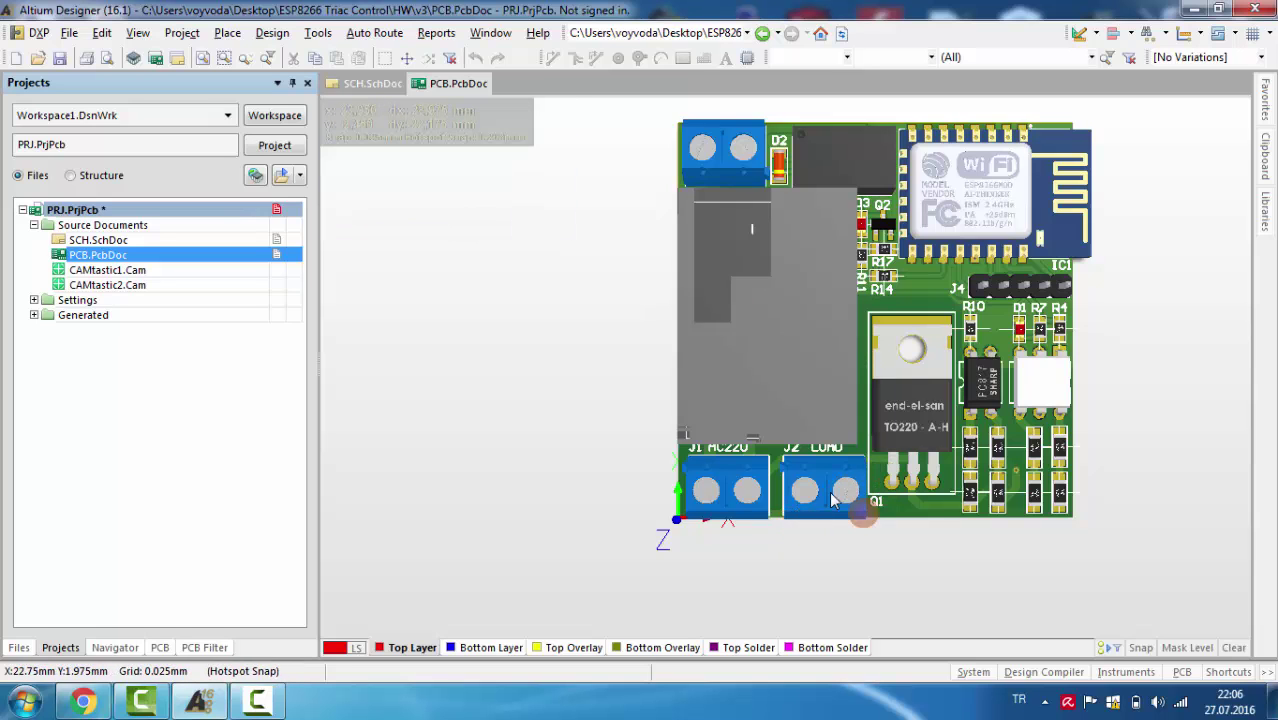
pyautogui.keyDown('shift'); pyautogui.moveTo(910, 340); pyautogui.dragTo(963, 181, button='right'); pyautogui.keyUp('shift')
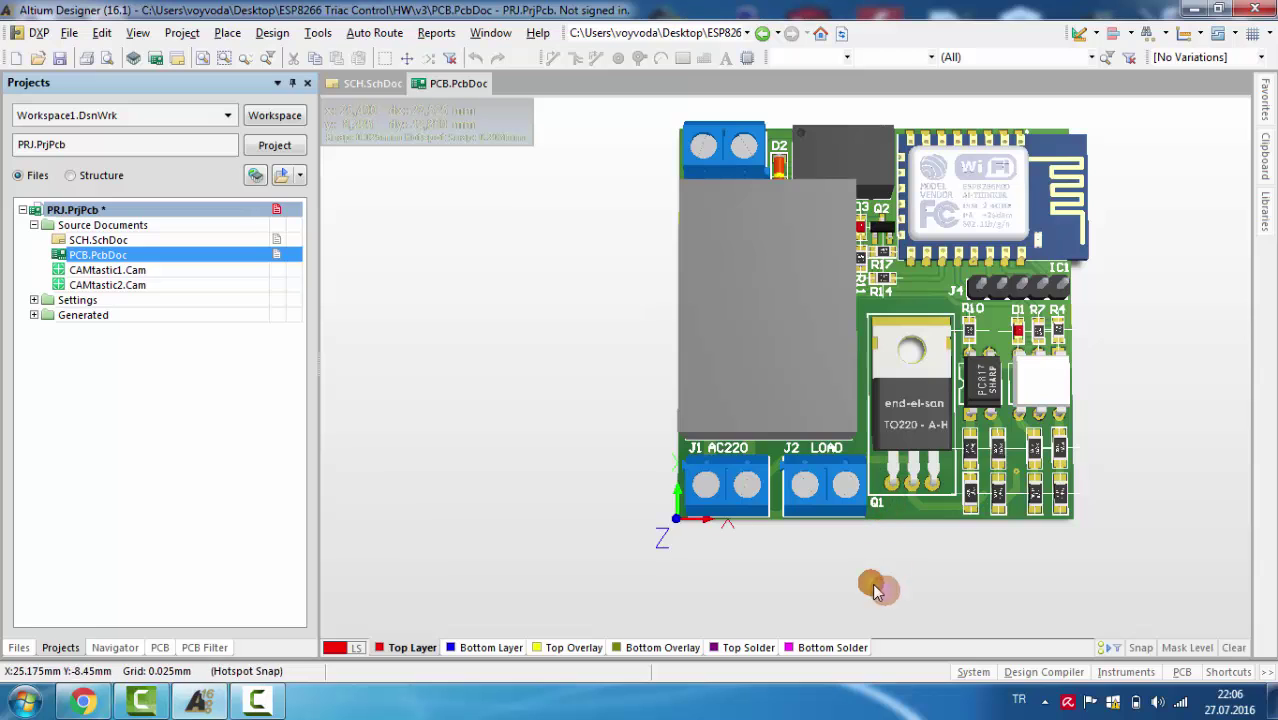
# Look over the J2 LOAD terminal, the TO220 part Q1 and the white optocoupler below D1
pyautogui.click(836, 543)
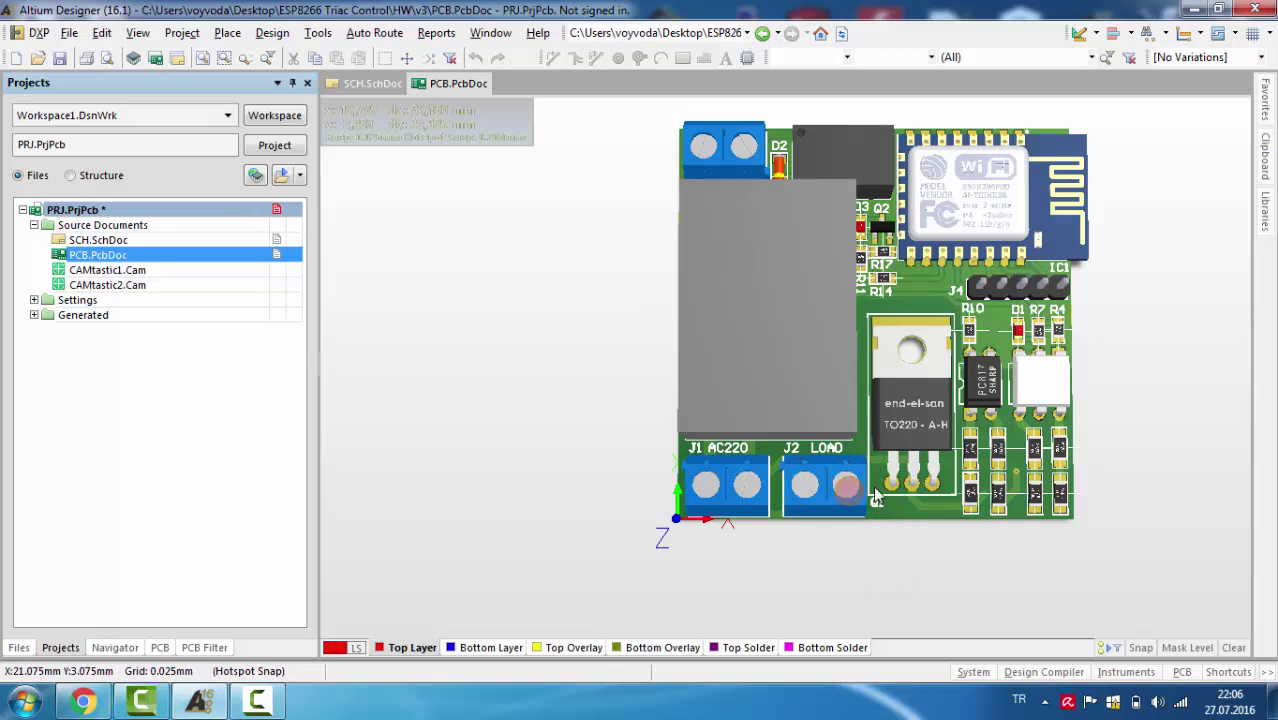
pyautogui.click(913, 401)
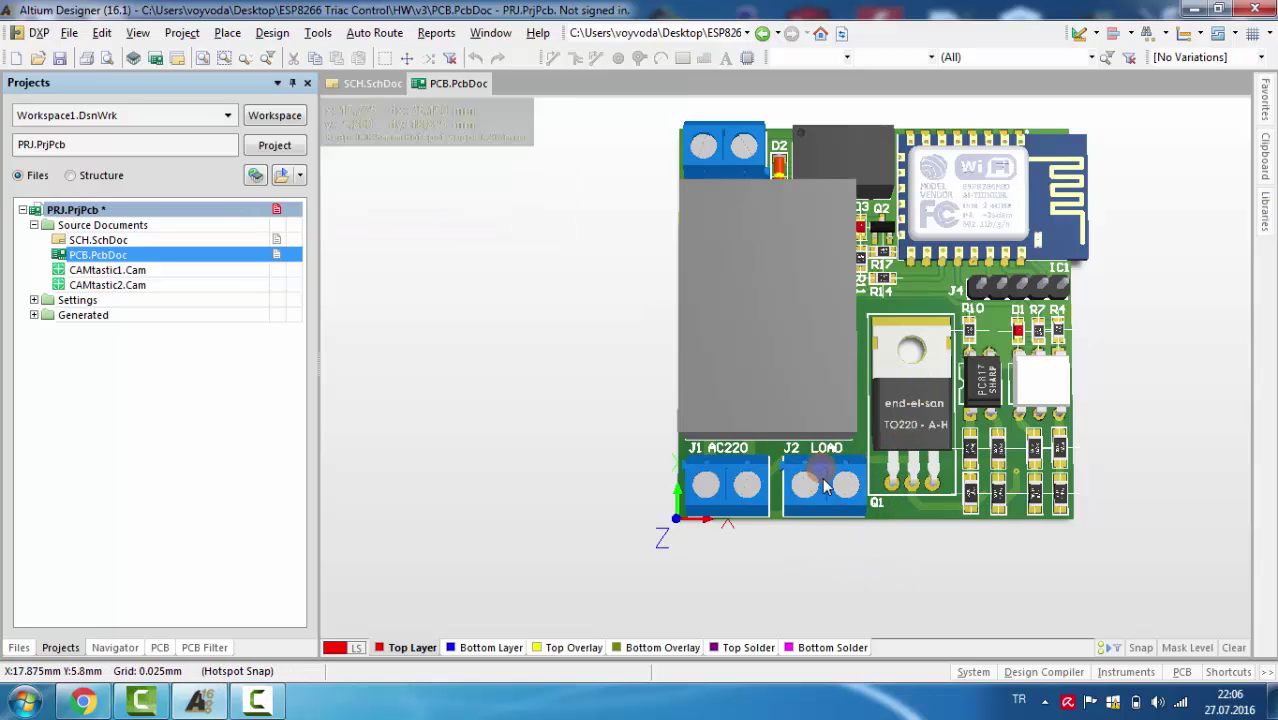
pyautogui.moveTo(914, 467); pyautogui.dragTo(759, 485, button='right')
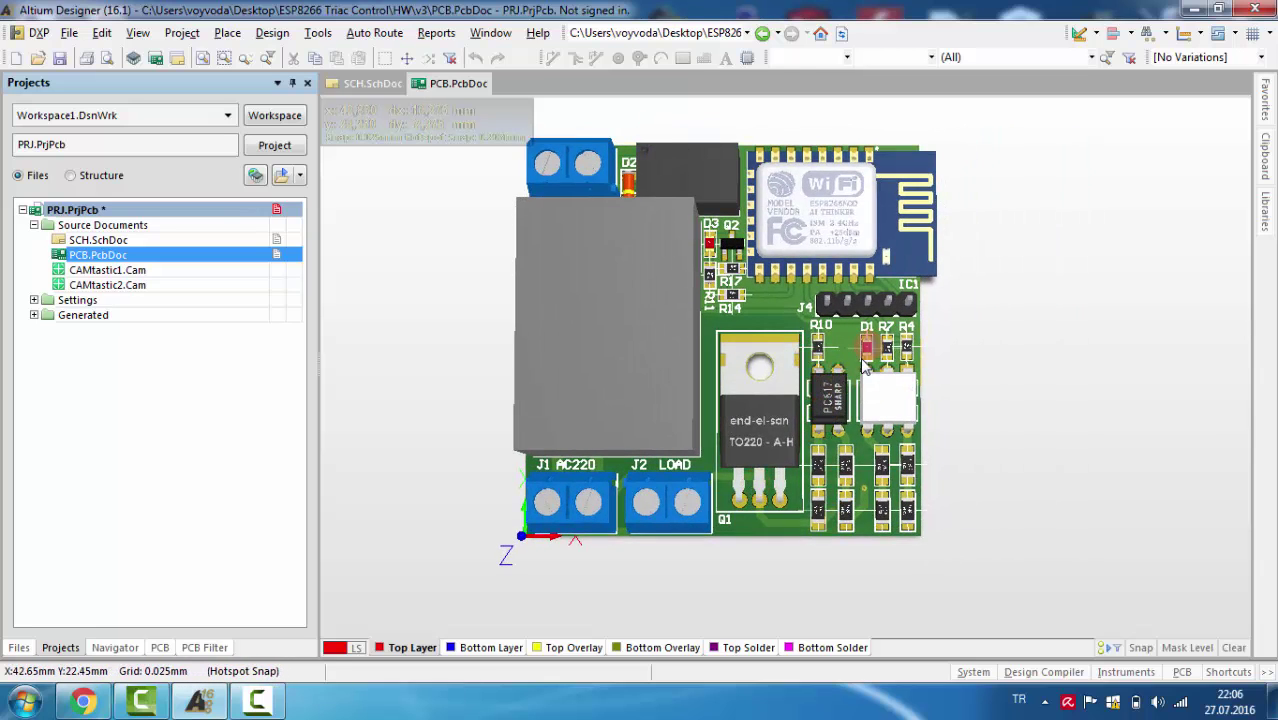
pyautogui.click(893, 410)
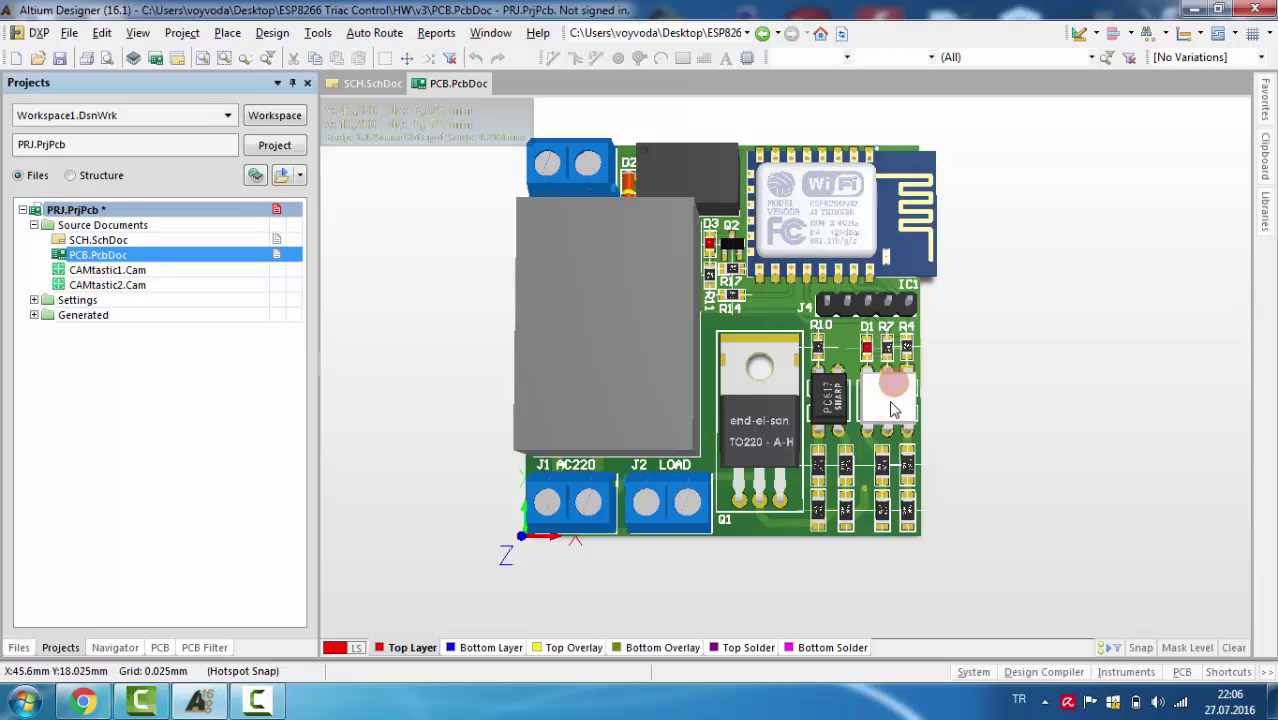
# Inspect the TO220 part, PC817 optocoupler, white optocoupler, pin header J4 and WiFi module closely from a tilted angle
pyautogui.keyDown('ctrl'); pyautogui.scroll(4, 893, 400); pyautogui.keyUp('ctrl')
pyautogui.keyDown('shift'); pyautogui.moveTo(978, 390); pyautogui.dragTo(747, 377, button='right'); pyautogui.keyUp('shift')
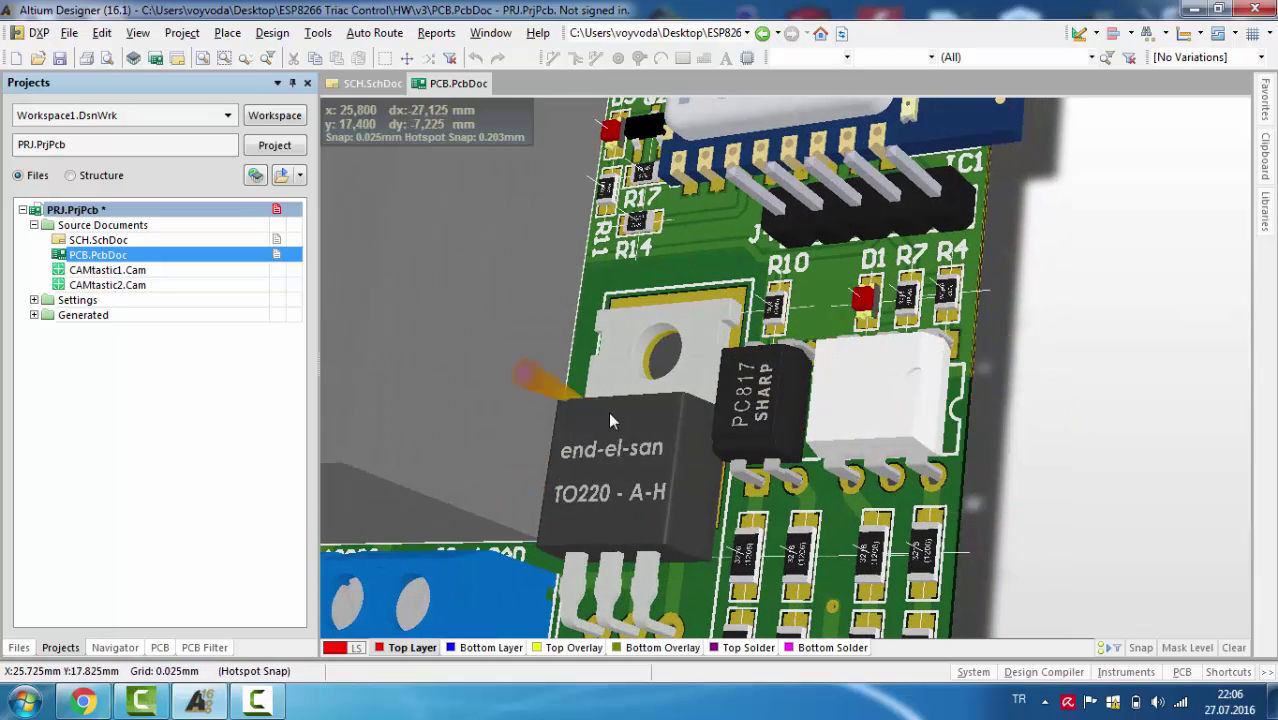
pyautogui.moveTo(714, 190); pyautogui.dragTo(681, 352, button='right')
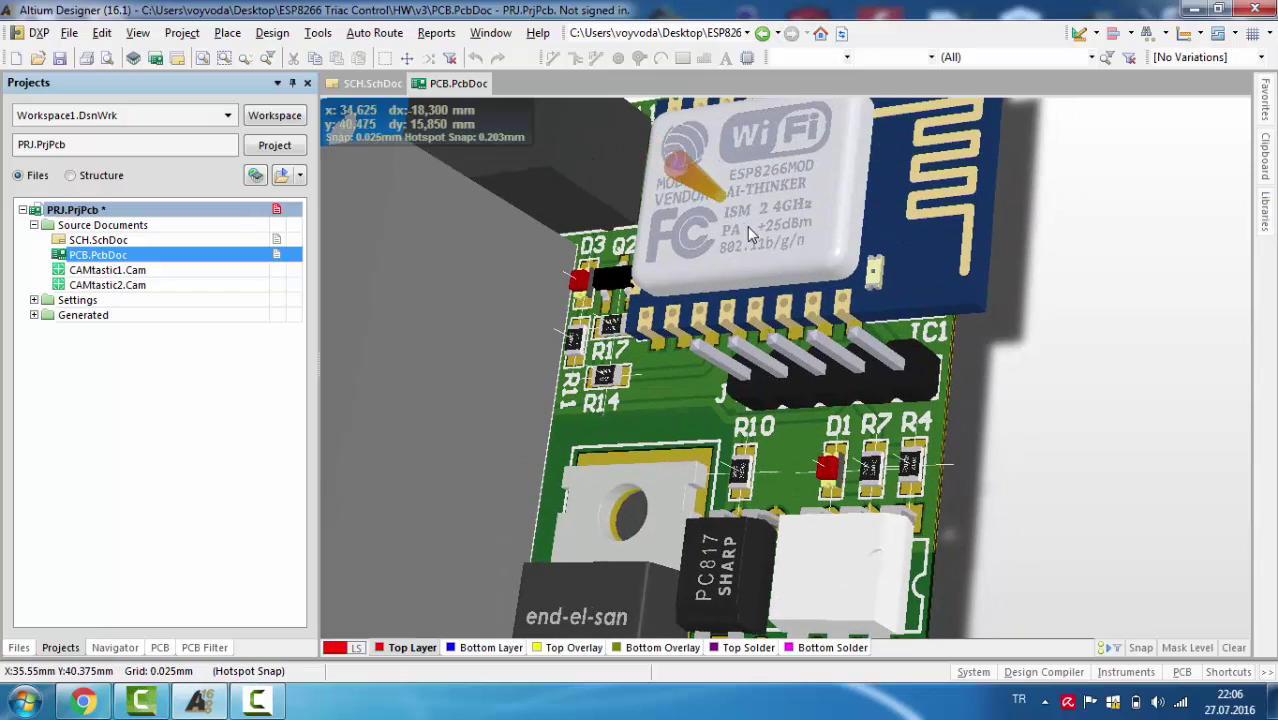
pyautogui.moveTo(788, 338); pyautogui.dragTo(781, 295, button='right')
pyautogui.scroll(-2, 780, 295)
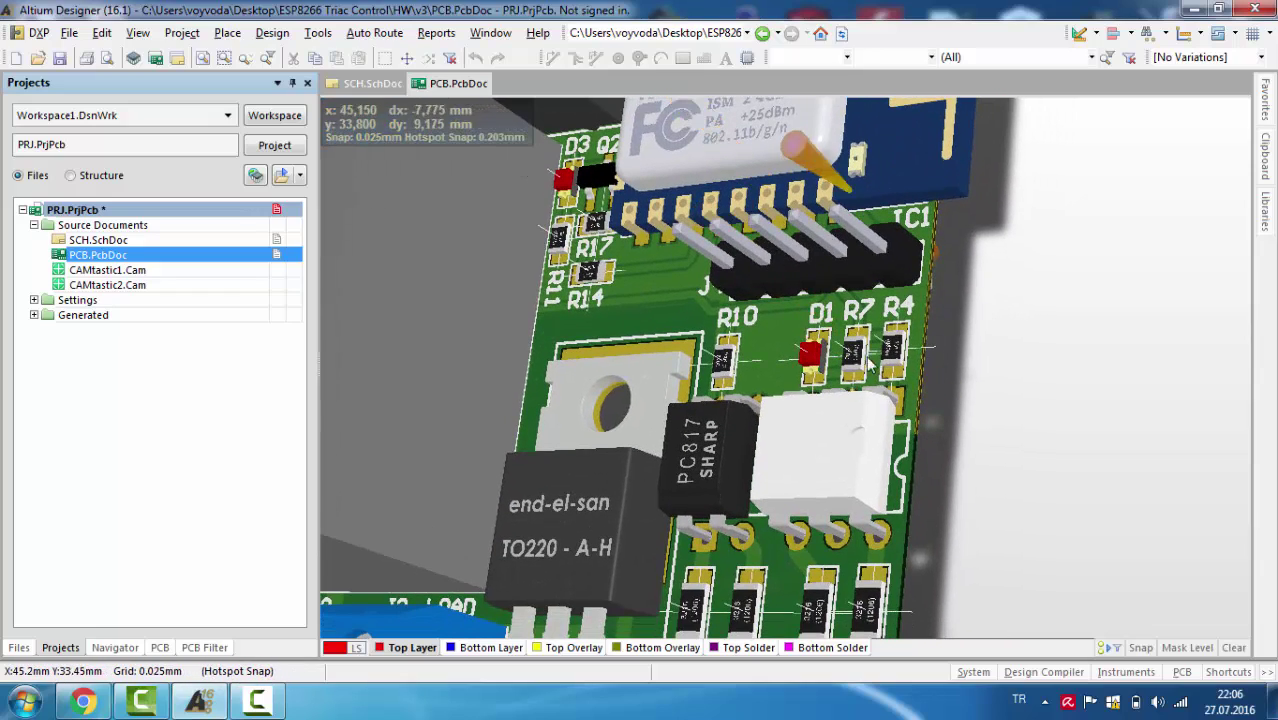
# Inspect the TO220 part Q1, its pins and the resistors below the optocouplers from a tilted angle and from above
pyautogui.moveTo(615, 507); pyautogui.dragTo(705, 338, button='right')
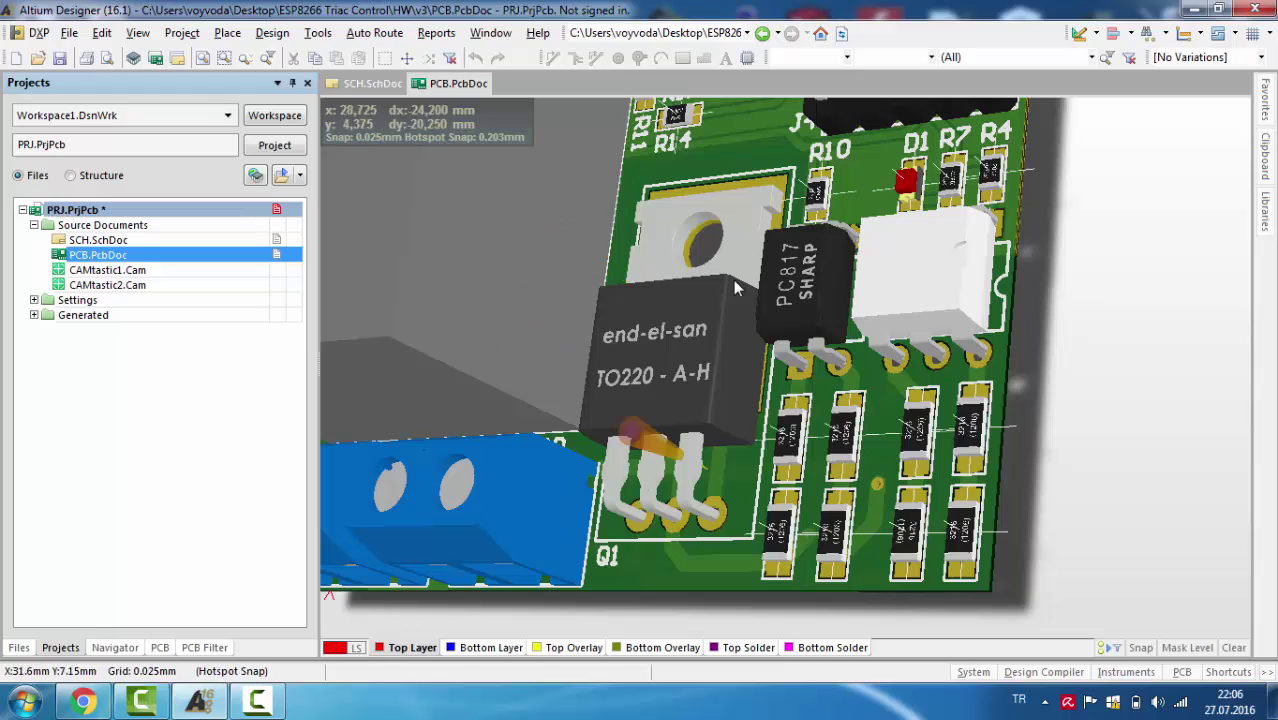
pyautogui.press('shift')
pyautogui.keyDown('shift'); pyautogui.moveTo(677, 334); pyautogui.dragTo(826, 435, button='right'); pyautogui.keyUp('shift')
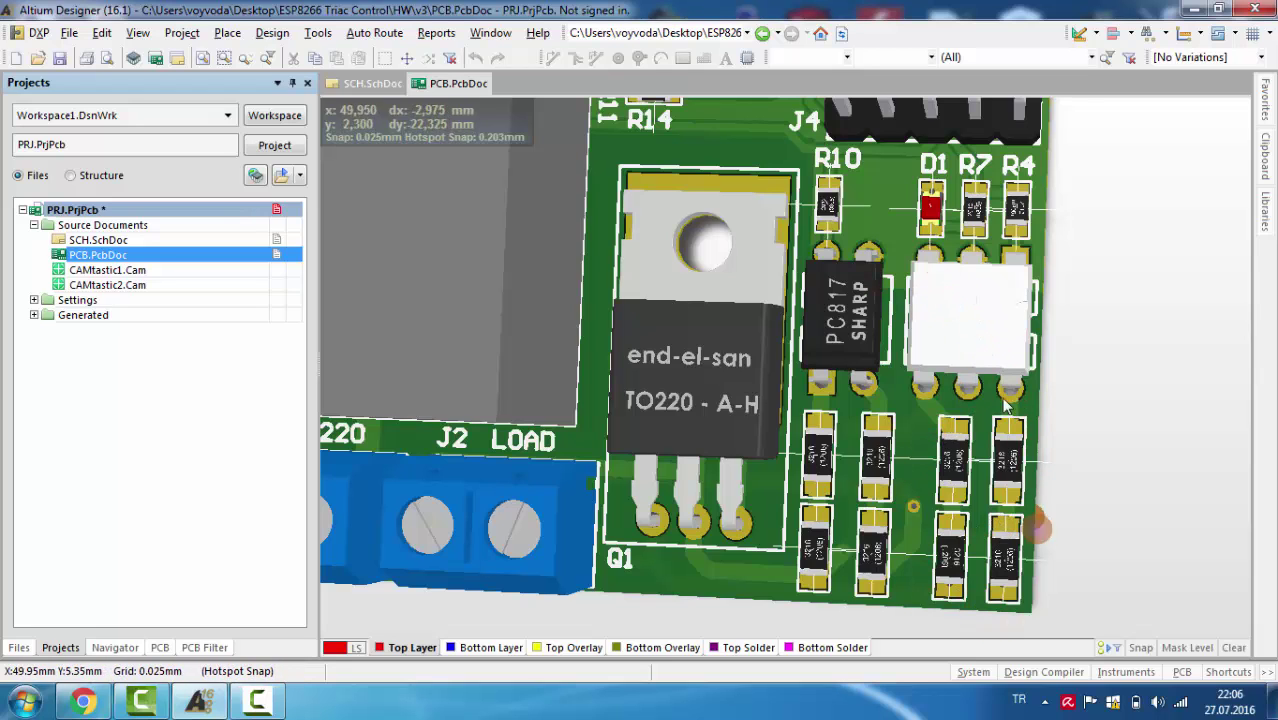
pyautogui.moveTo(923, 337); pyautogui.dragTo(952, 342, button='right')
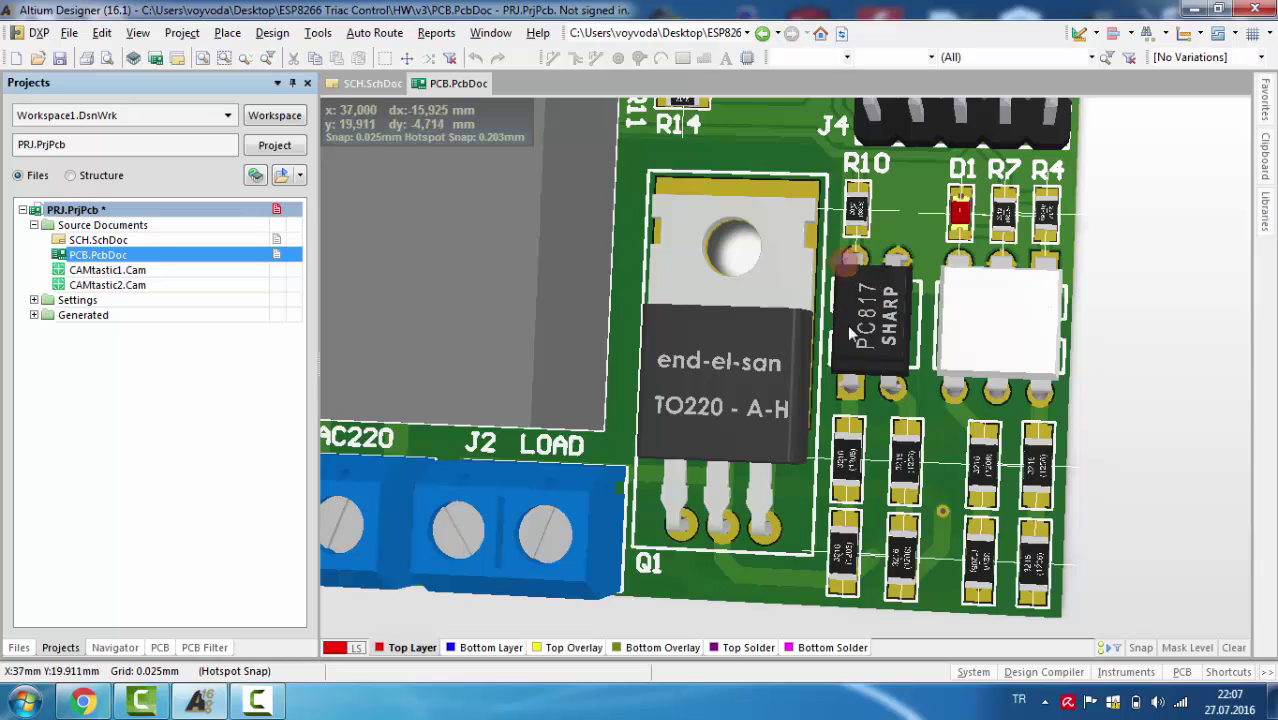
pyautogui.keyDown('ctrl'); pyautogui.scroll(-2, 870, 312); pyautogui.keyUp('ctrl')
pyautogui.keyDown('ctrl'); pyautogui.scroll(-1, 870, 312); pyautogui.keyUp('ctrl')
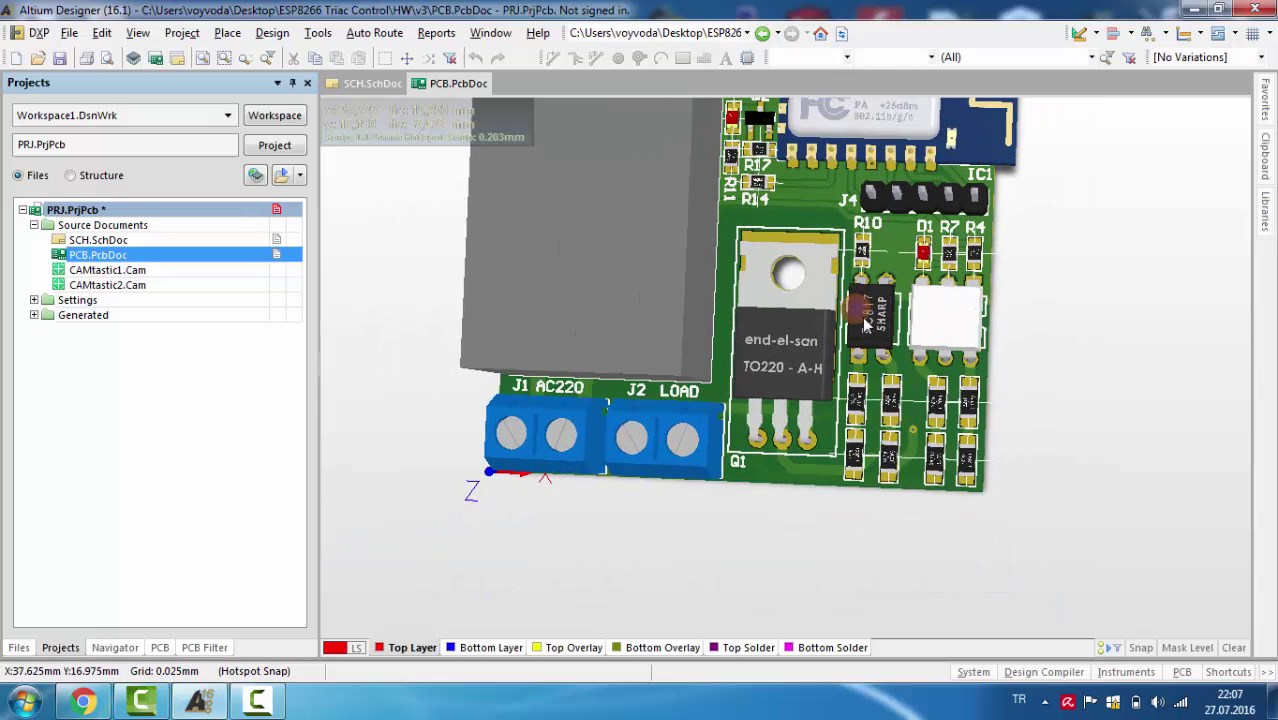
pyautogui.keyDown('shift'); pyautogui.moveTo(853, 404); pyautogui.dragTo(907, 416, button='right'); pyautogui.keyUp('shift')
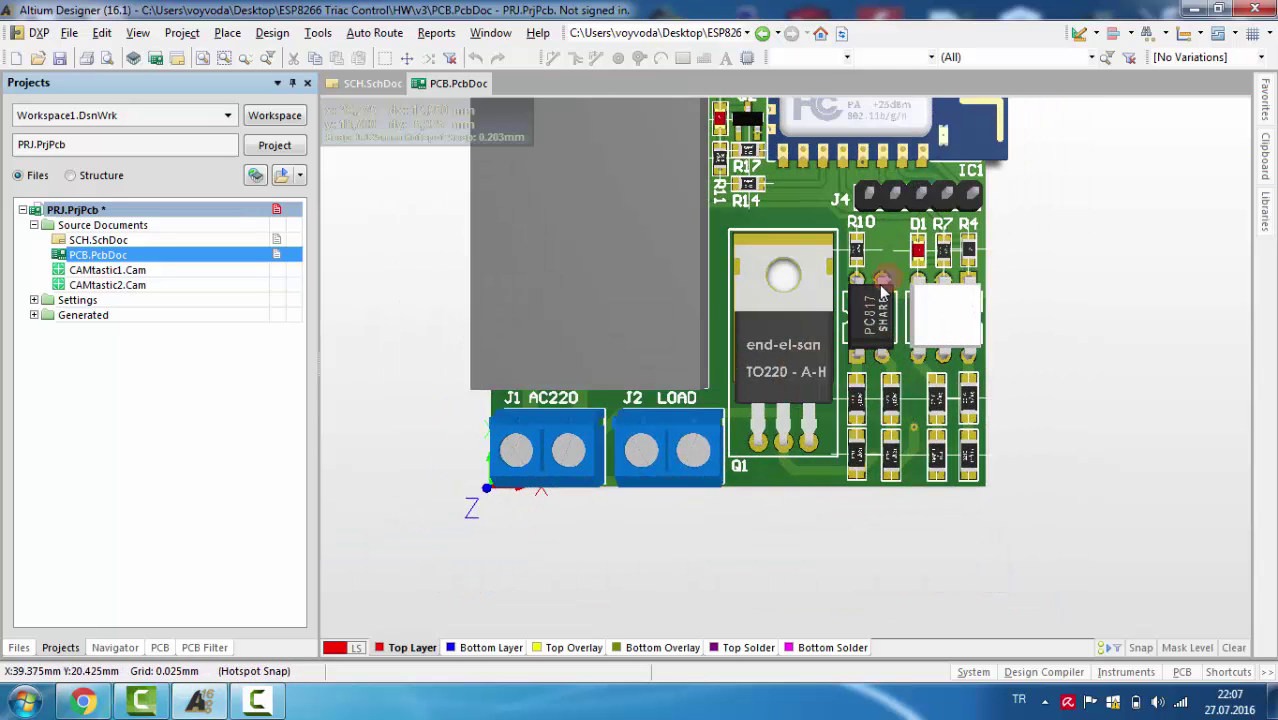
# Examine the PC817 optocoupler beside Q1 from above, including its component and net details
pyautogui.moveTo(884, 287); pyautogui.dragTo(859, 416, button='right')
pyautogui.keyDown('ctrl'); pyautogui.scroll(-1, 858, 413); pyautogui.keyUp('ctrl')
pyautogui.keyDown('ctrl'); pyautogui.scroll(-1, 855, 425); pyautogui.keyUp('ctrl')
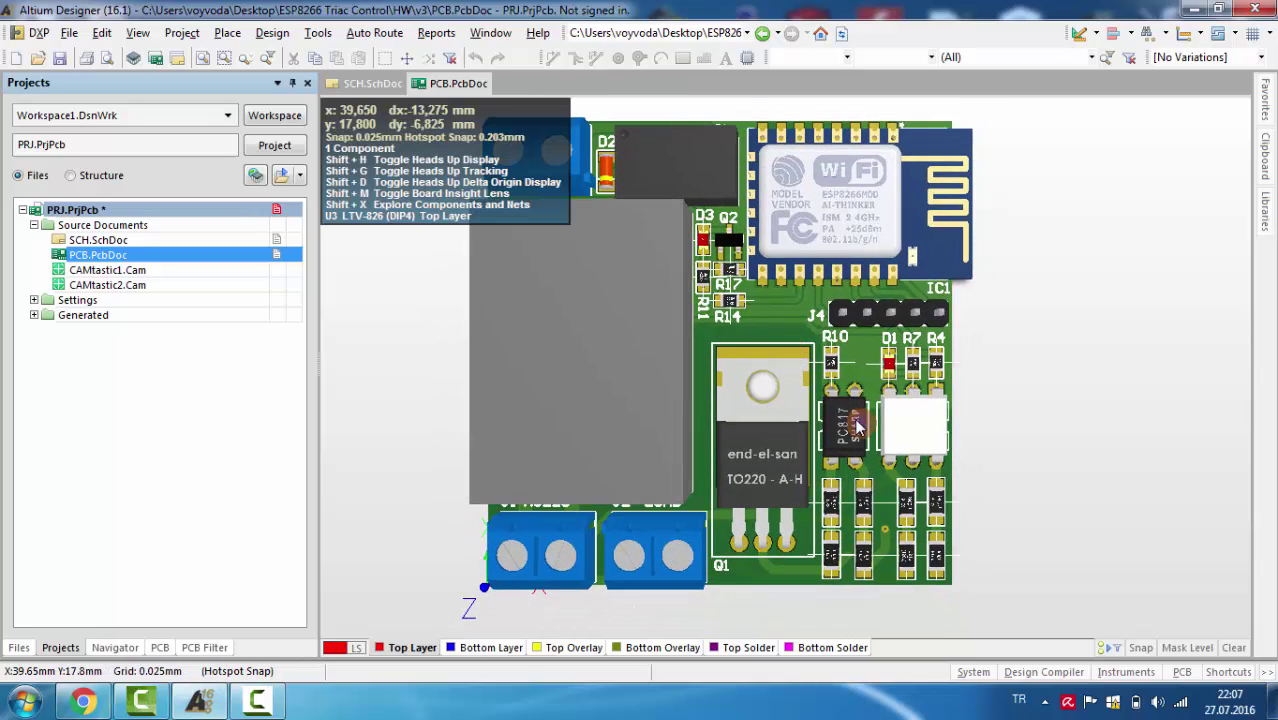
pyautogui.keyDown('ctrl'); pyautogui.scroll(3, 856, 428); pyautogui.keyUp('ctrl')
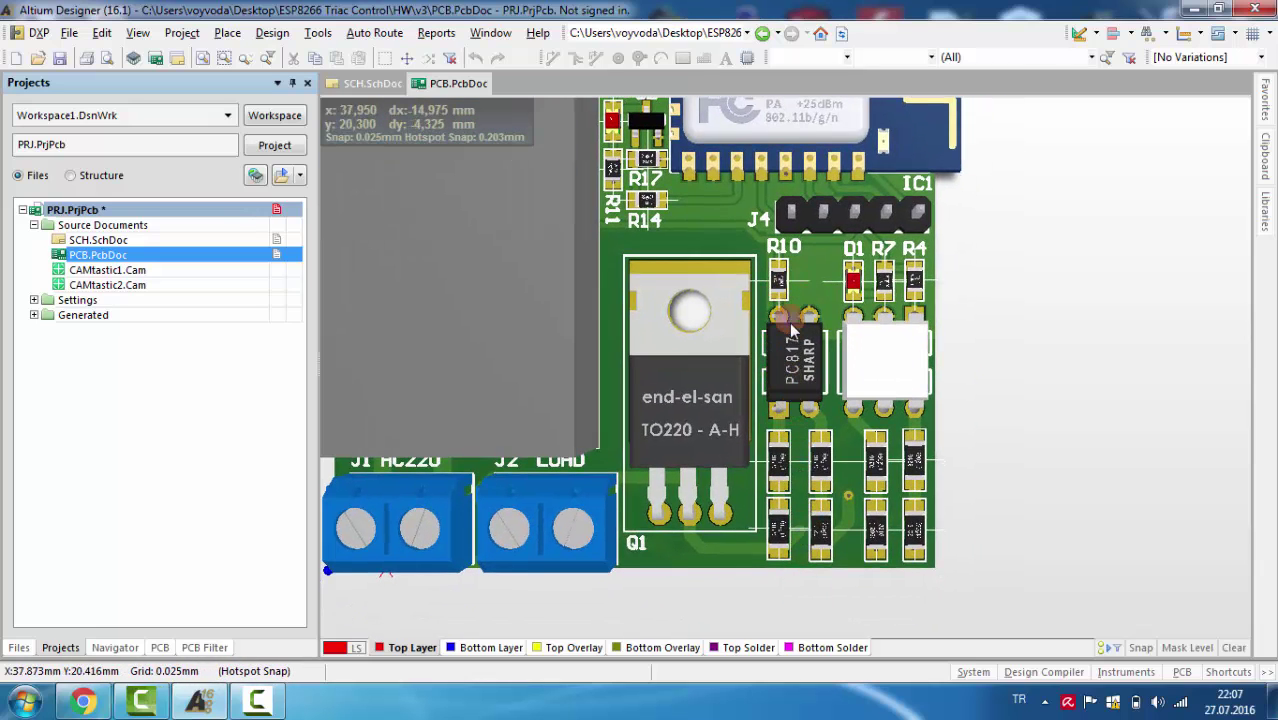
pyautogui.moveTo(806, 354); pyautogui.dragTo(815, 410, button='right')
pyautogui.moveTo(790, 378)
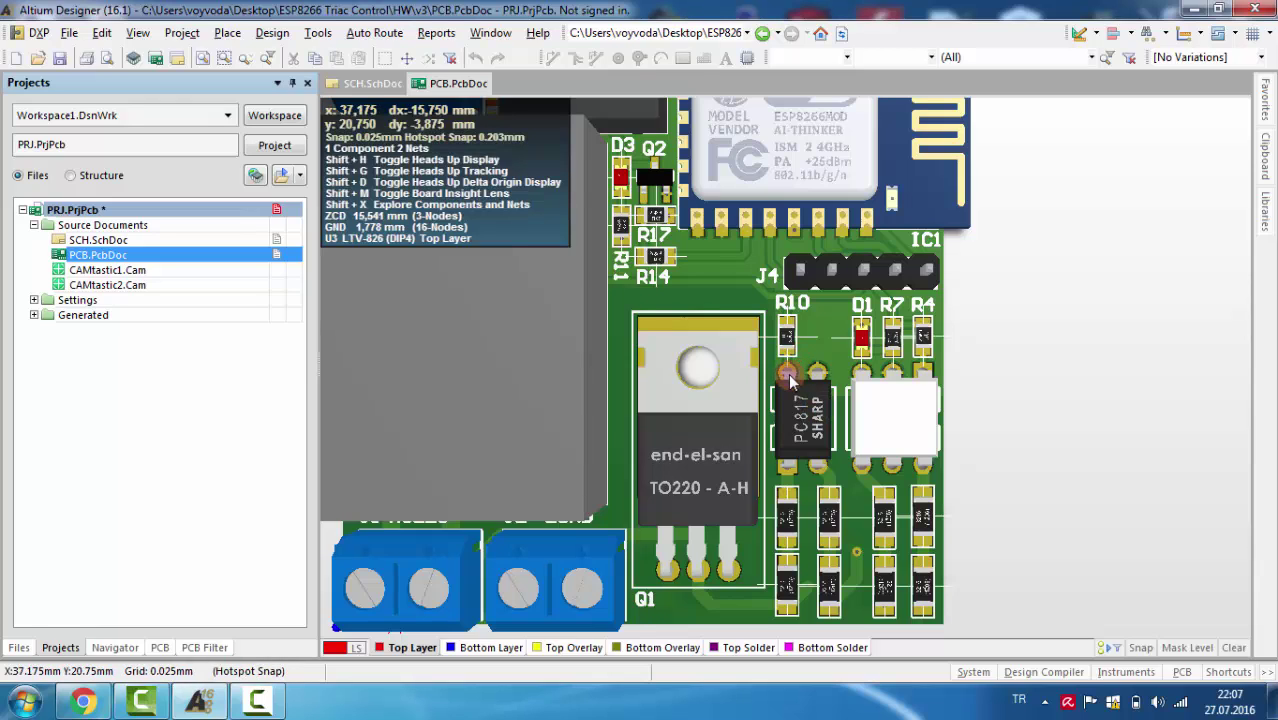
pyautogui.moveTo(742, 382)
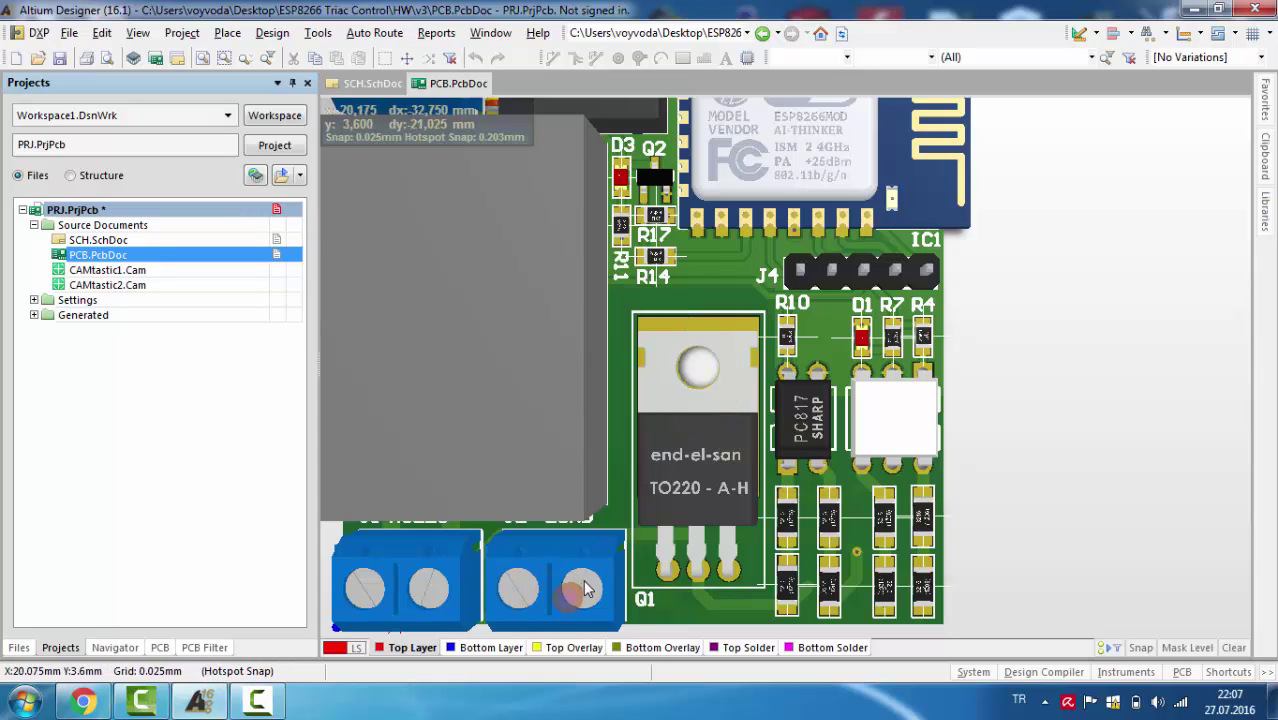
# Look over the J2 LOAD terminal, the WiFi module and the rest of the board's top side
pyautogui.keyDown('ctrl'); pyautogui.scroll(-1, 712, 280); pyautogui.keyUp('ctrl')
pyautogui.moveTo(712, 280); pyautogui.dragTo(714, 412, button='right')
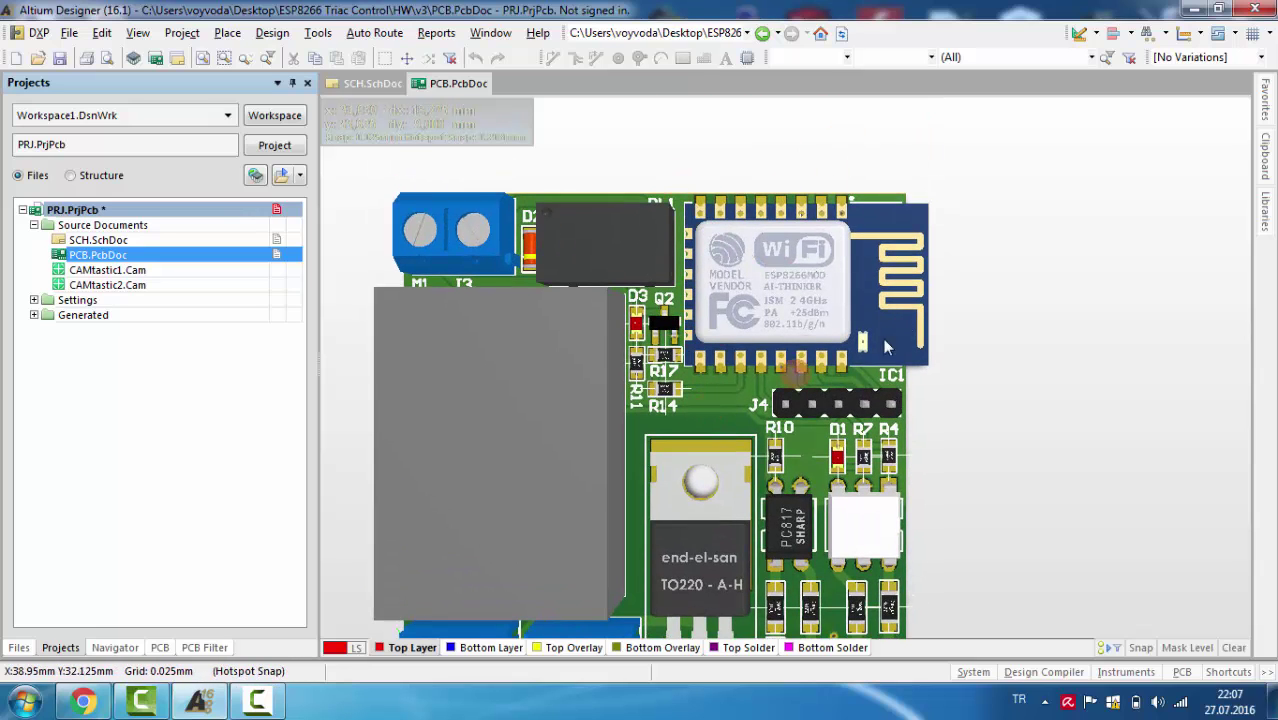
pyautogui.moveTo(704, 267); pyautogui.dragTo(784, 237, button='right')
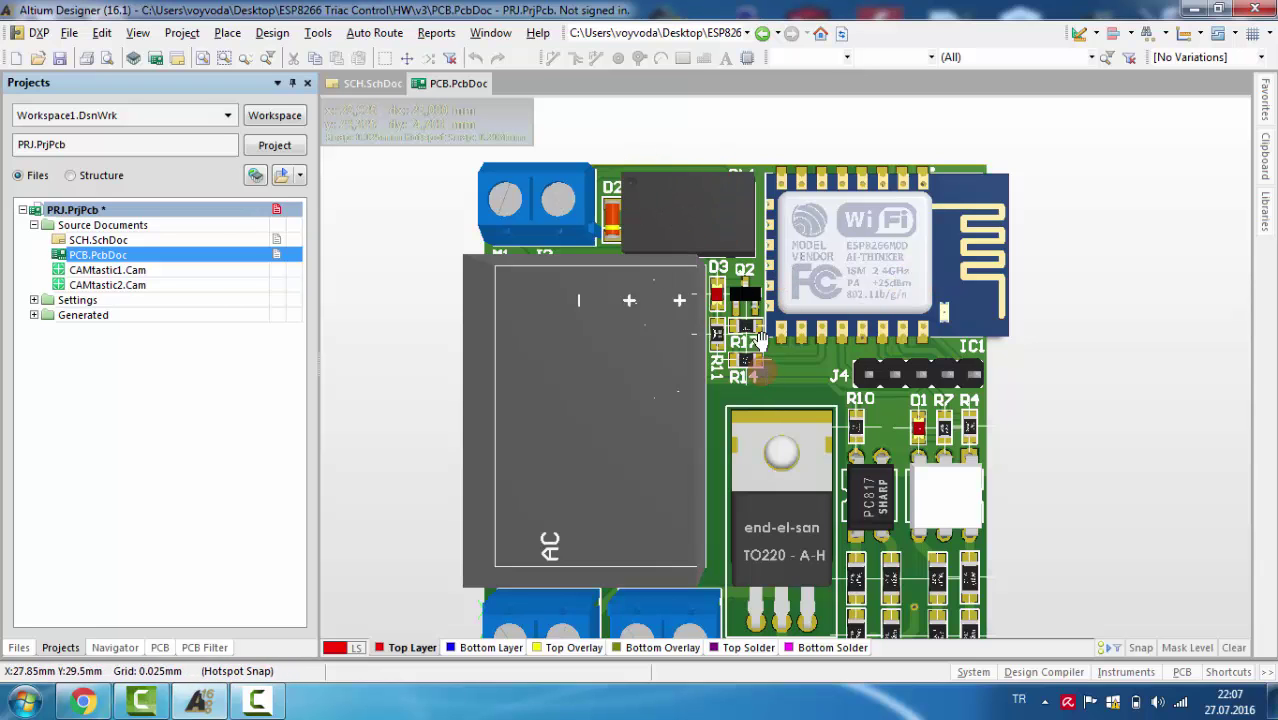
pyautogui.moveTo(784, 488); pyautogui.dragTo(763, 360, button='right')
pyautogui.moveTo(773, 305); pyautogui.dragTo(766, 367, button='right')
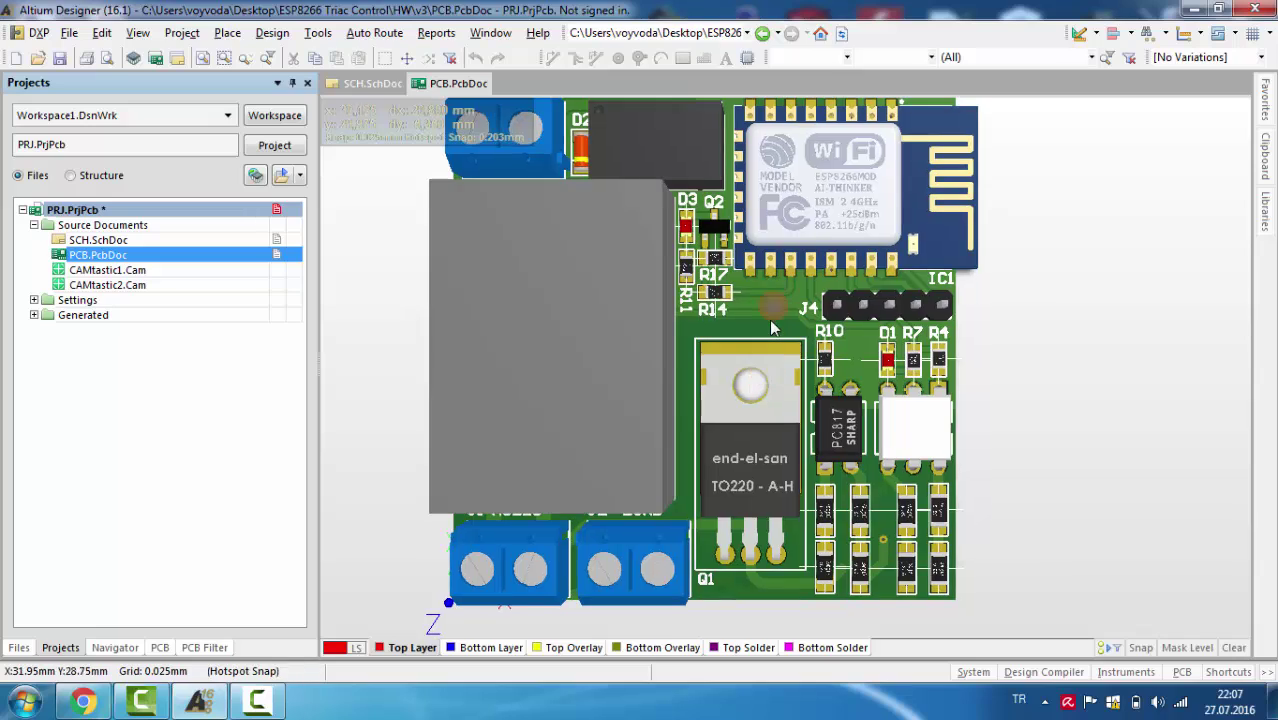
# Flip the board to inspect the regulator, capacitors C1 to C4 and RESET and BOOT buttons underneath, and restore the top view
pyautogui.keyDown('ctrl'); pyautogui.scroll(-2, 766, 338); pyautogui.keyUp('ctrl')
pyautogui.keyDown('shift'); pyautogui.moveTo(867, 284); pyautogui.dragTo(330, 320, button='right'); pyautogui.keyUp('shift')
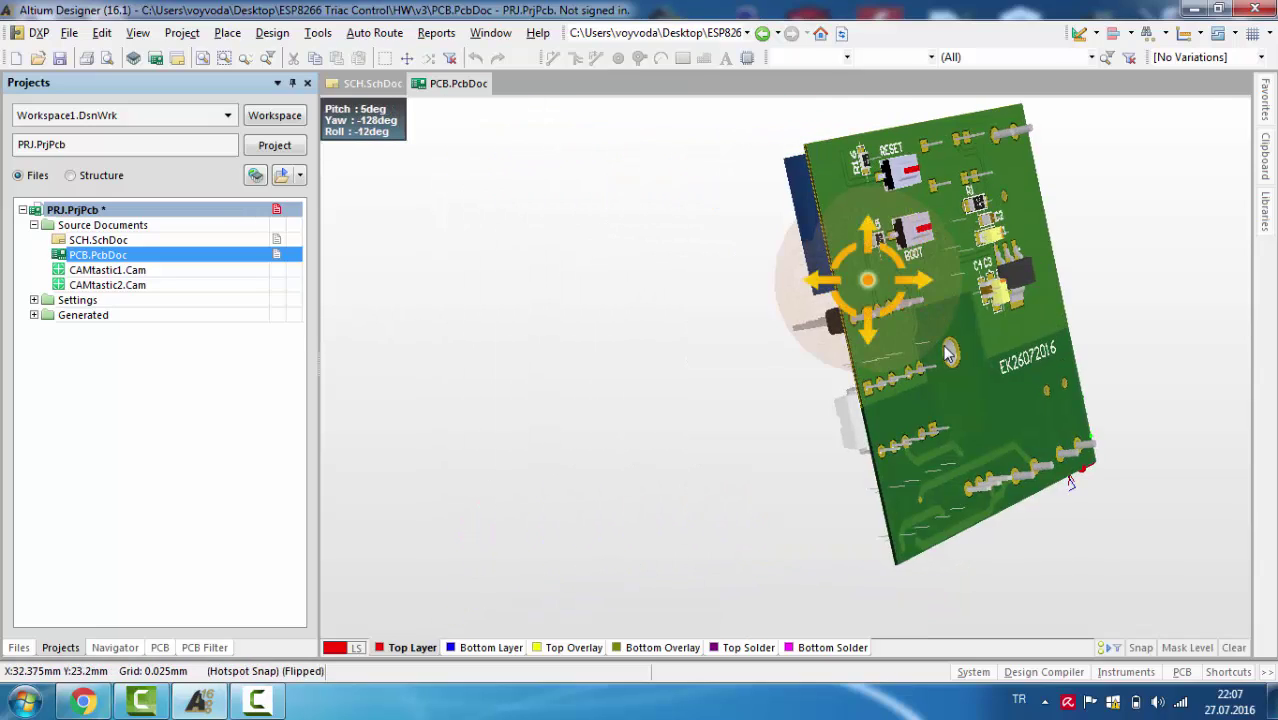
pyautogui.keyDown('shift'); pyautogui.moveTo(944, 351); pyautogui.dragTo(610, 385, button='right'); pyautogui.keyUp('shift')
pyautogui.keyDown('ctrl'); pyautogui.scroll(5, 1115, 358); pyautogui.keyUp('ctrl')
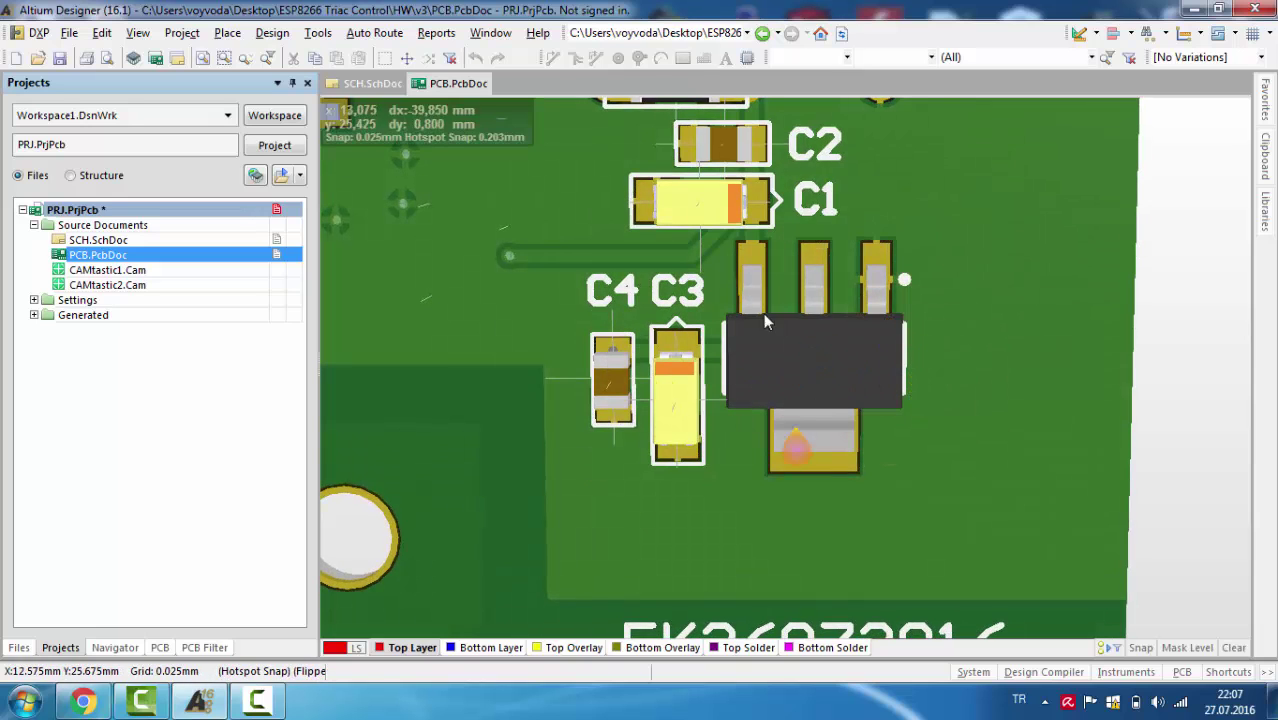
pyautogui.keyDown('ctrl'); pyautogui.scroll(-2, 775, 312); pyautogui.keyUp('ctrl')
pyautogui.scroll(2, 760, 185)
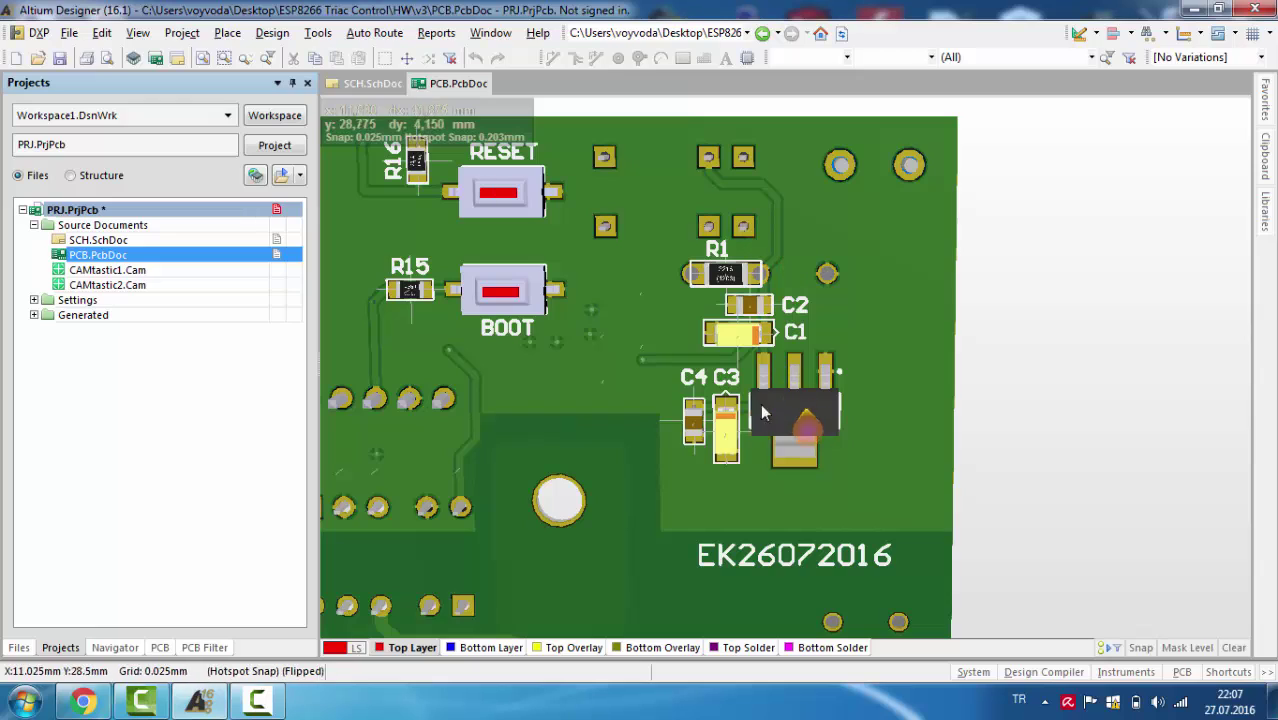
pyautogui.keyDown('ctrl'); pyautogui.scroll(-2, 505, 396); pyautogui.keyUp('ctrl')
pyautogui.keyDown('shift'); pyautogui.moveTo(505, 396); pyautogui.dragTo(400, 256, button='right'); pyautogui.keyUp('shift')
pyautogui.press('0')
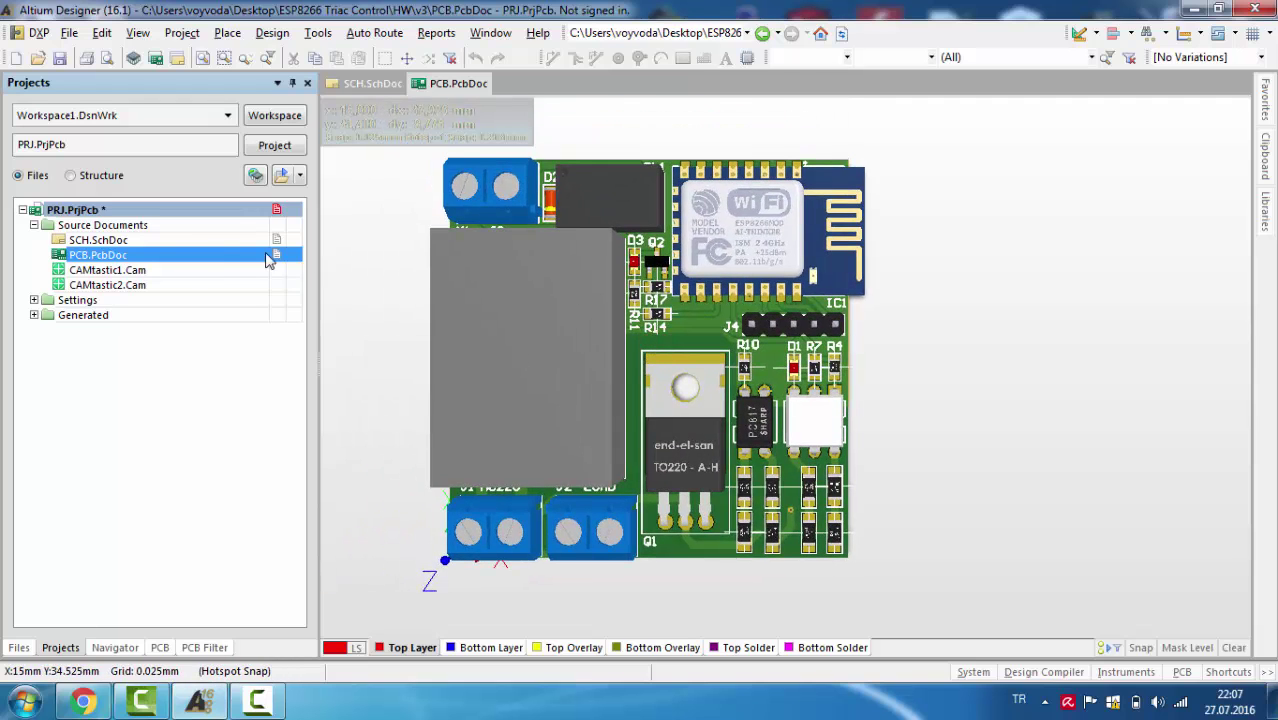
# Open the schematic SCH.SchDoc and set the project list to auto-hide to free up drawing space
pyautogui.doubleClick(98, 241)
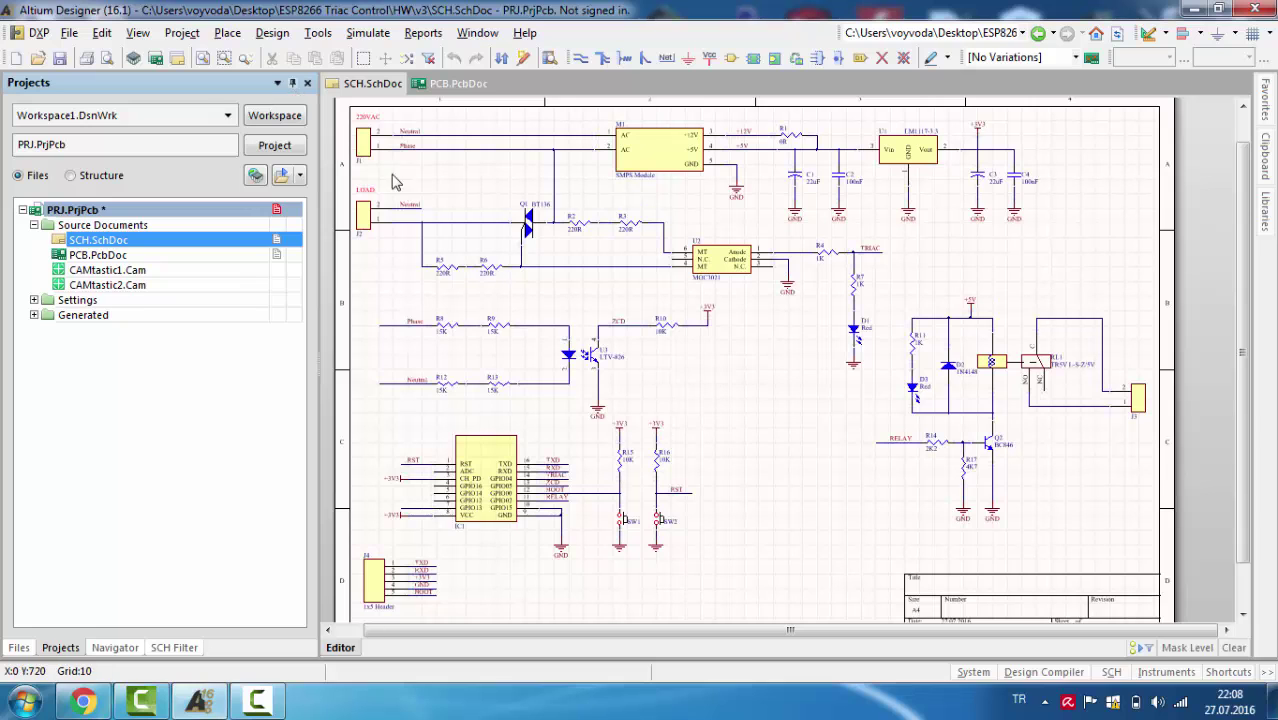
pyautogui.keyDown('ctrl'); pyautogui.scroll(-1, 478, 315); pyautogui.keyUp('ctrl')
pyautogui.moveTo(531, 308); pyautogui.dragTo(585, 291, button='right')
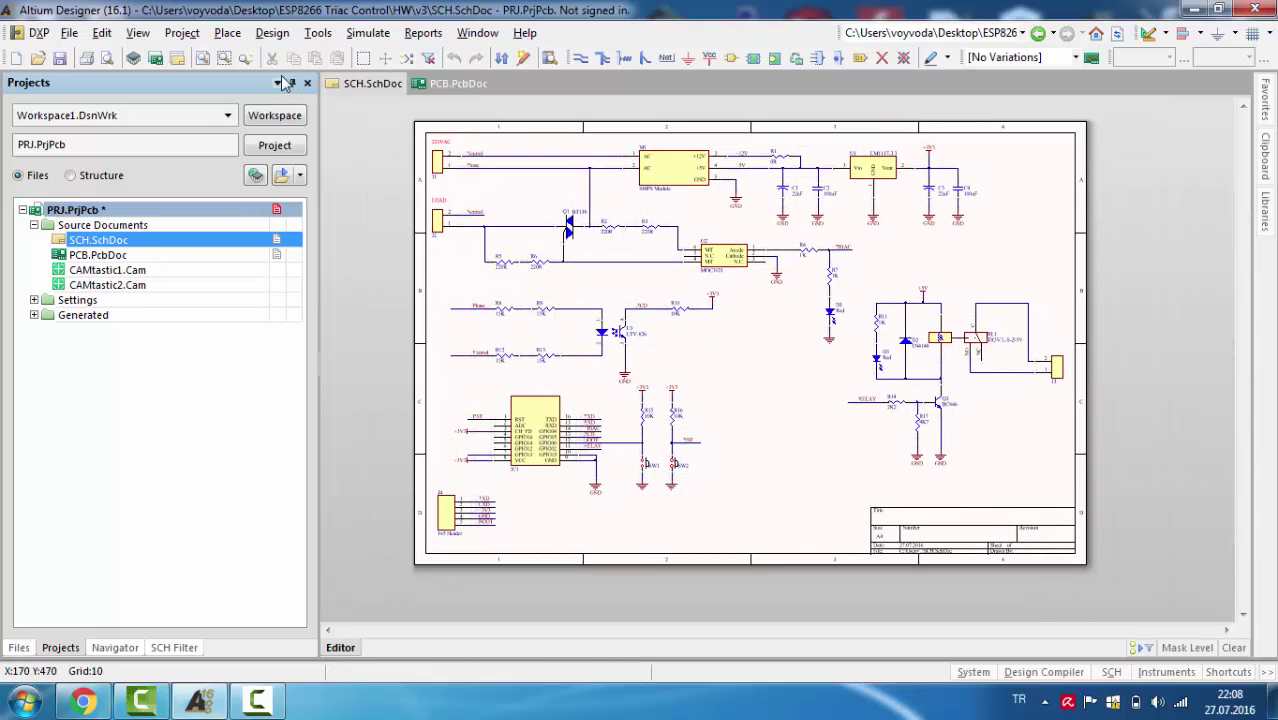
pyautogui.click(292, 85)
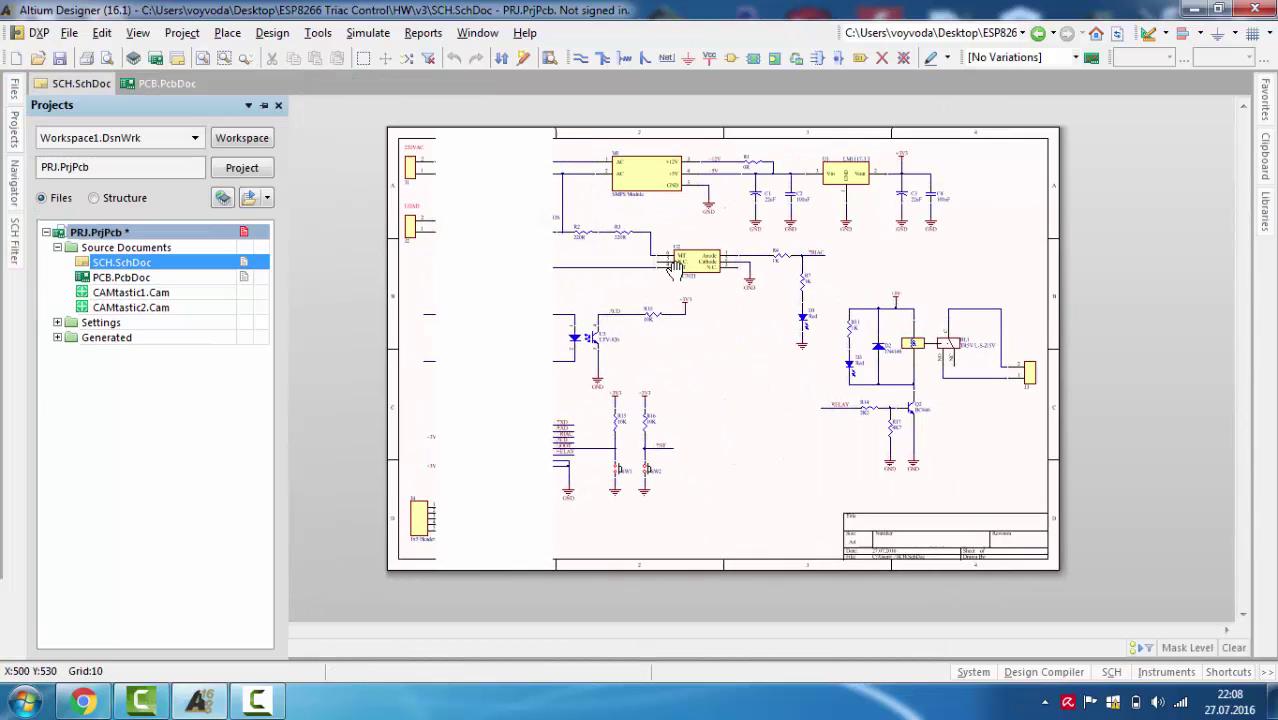
# Examine the schematic's 220VAC input, SMPS module M1 and its +12V and +5V outputs toward the LM1117-3.3 regulator
pyautogui.moveTo(646, 258); pyautogui.dragTo(646, 200, button='middle')
pyautogui.moveTo(724, 369); pyautogui.dragTo(723, 409, button='right')
pyautogui.moveTo(723, 409); pyautogui.dragTo(641, 165, button='middle')
pyautogui.moveTo(641, 165); pyautogui.dragTo(661, 284, button='right')
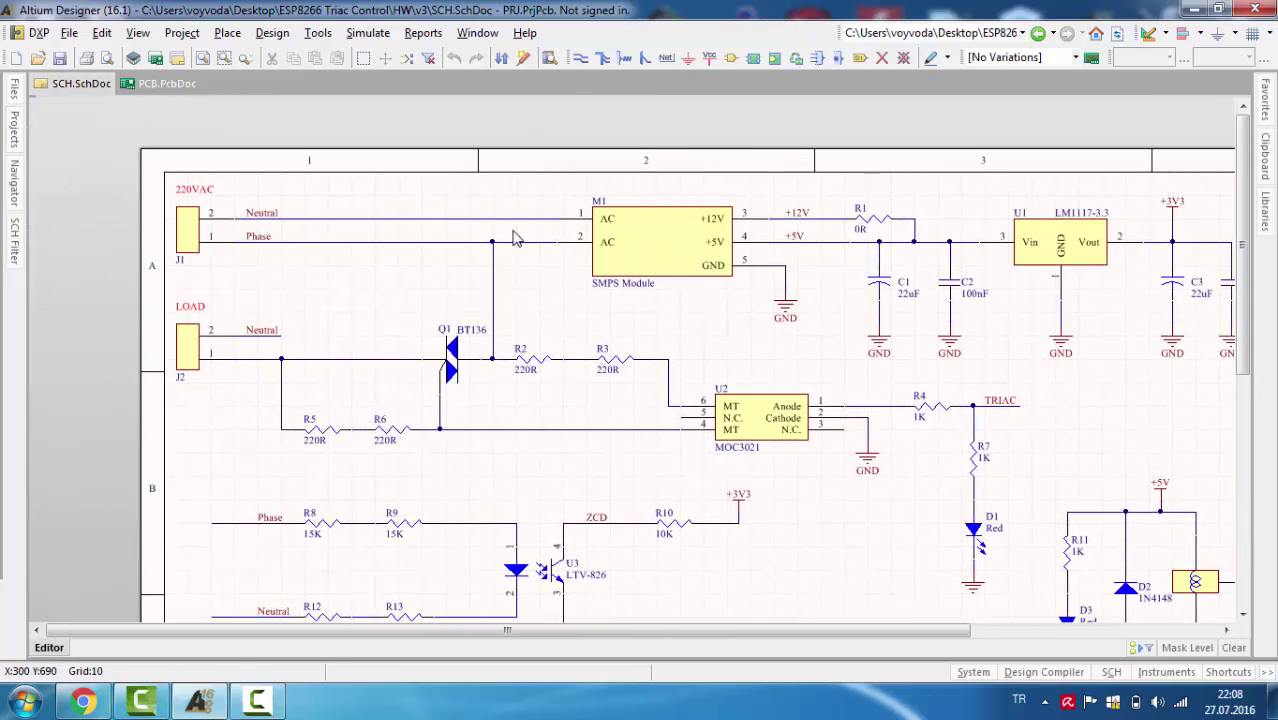
pyautogui.keyDown('shift'); pyautogui.hscroll(1, 490, 237); pyautogui.keyUp('shift')
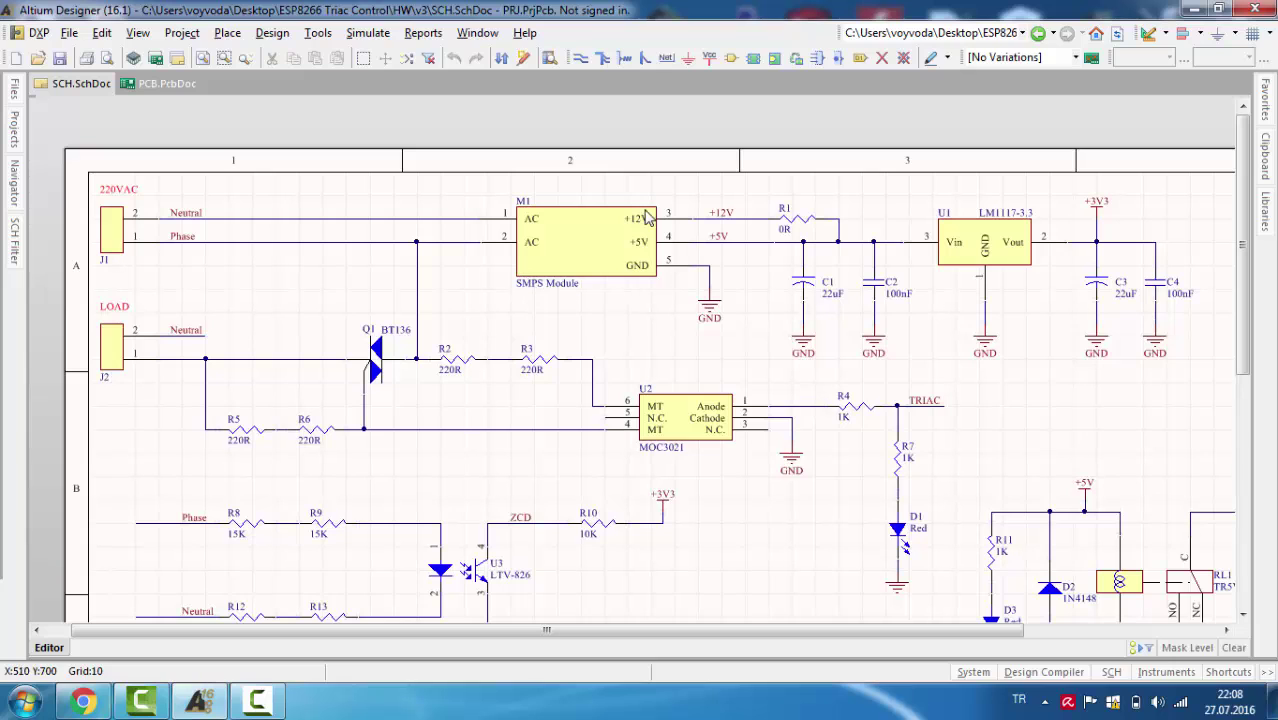
pyautogui.moveTo(630, 268); pyautogui.dragTo(497, 272, button='right')
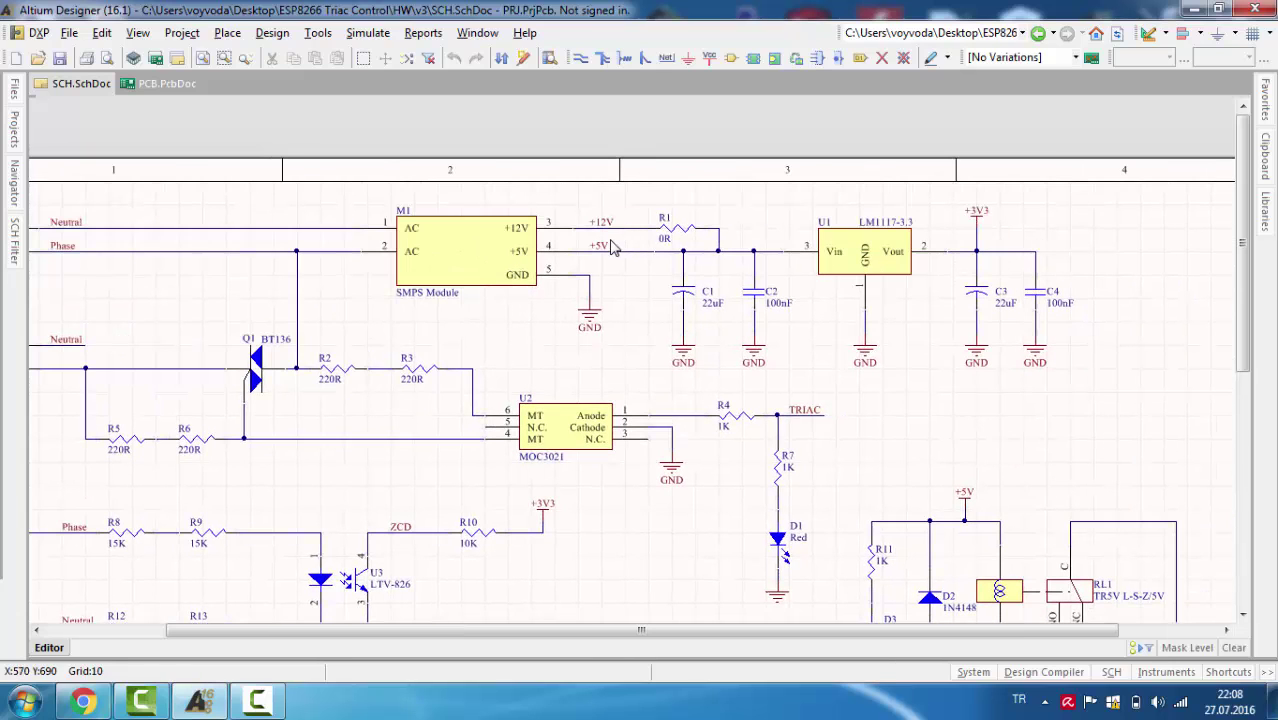
# Select the 0R resistor R1 on the +12V line to point it out, and clear the selection
pyautogui.click(676, 236)
pyautogui.click(810, 218)
pyautogui.click(713, 251)
pyautogui.click(704, 229)
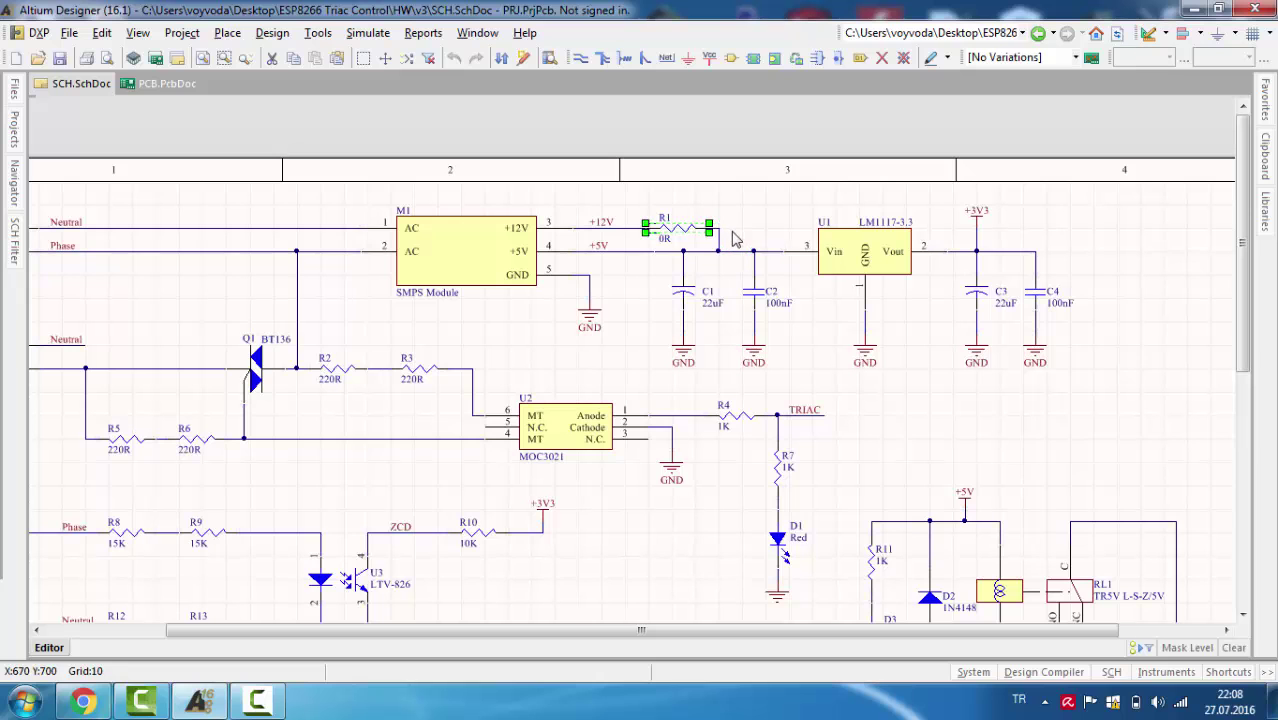
pyautogui.click(731, 234)
# Select relay RL1 and review its driver circuit together with the +5V supply from the SMPS module
pyautogui.moveTo(722, 351); pyautogui.dragTo(707, 298, button='right')
pyautogui.moveTo(778, 398); pyautogui.dragTo(736, 278, button='right')
pyautogui.click(940, 443)
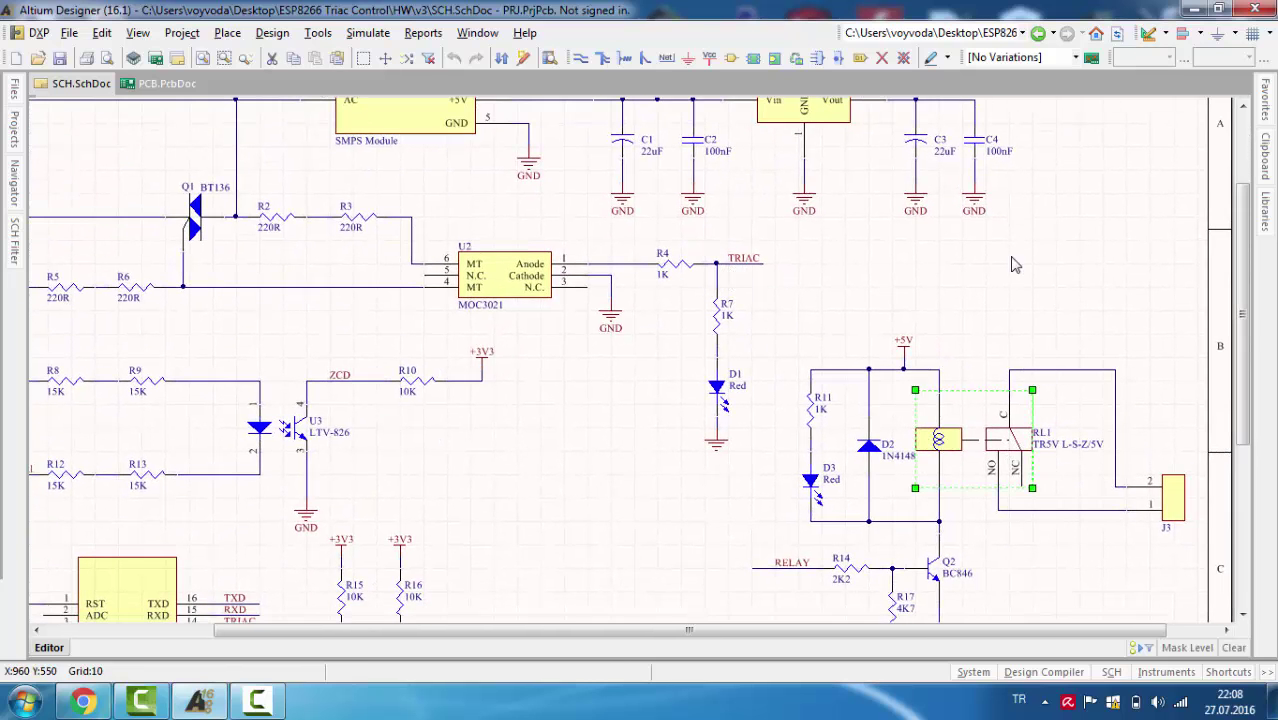
pyautogui.moveTo(1009, 261); pyautogui.dragTo(962, 443, button='right')
pyautogui.moveTo(897, 472); pyautogui.dragTo(821, 394, button='right')
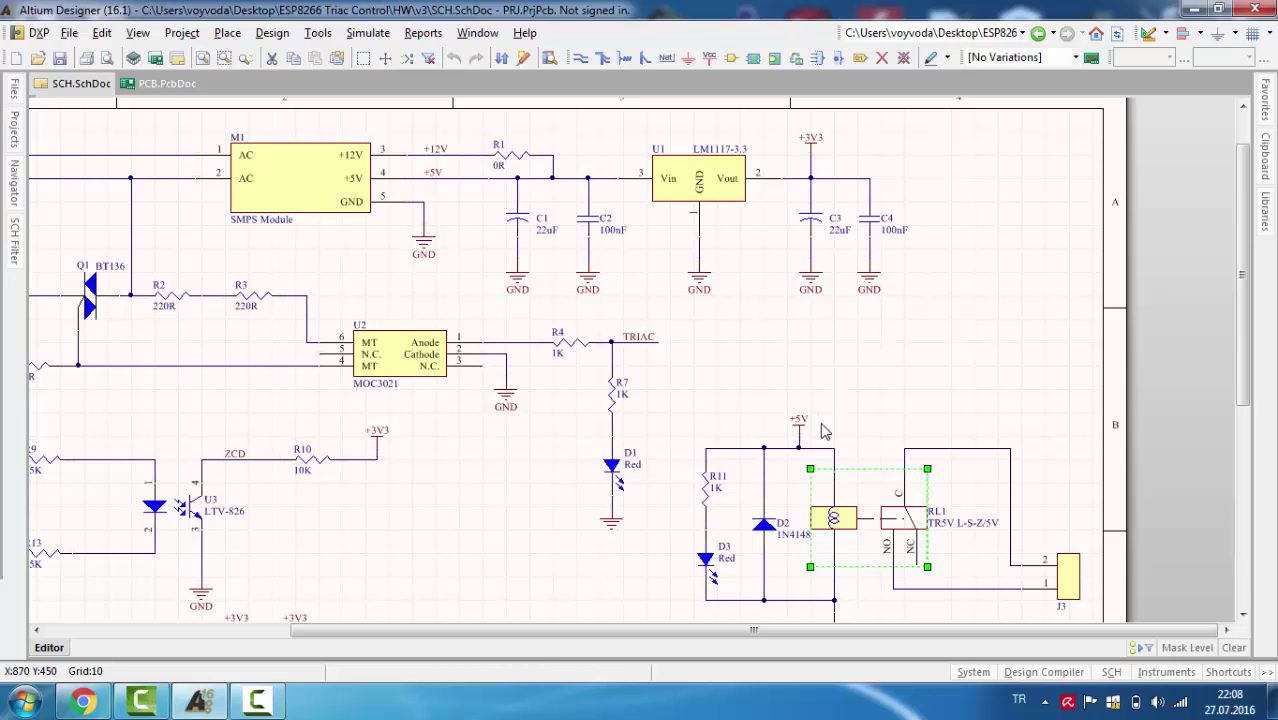
pyautogui.moveTo(840, 375); pyautogui.dragTo(834, 359, button='right')
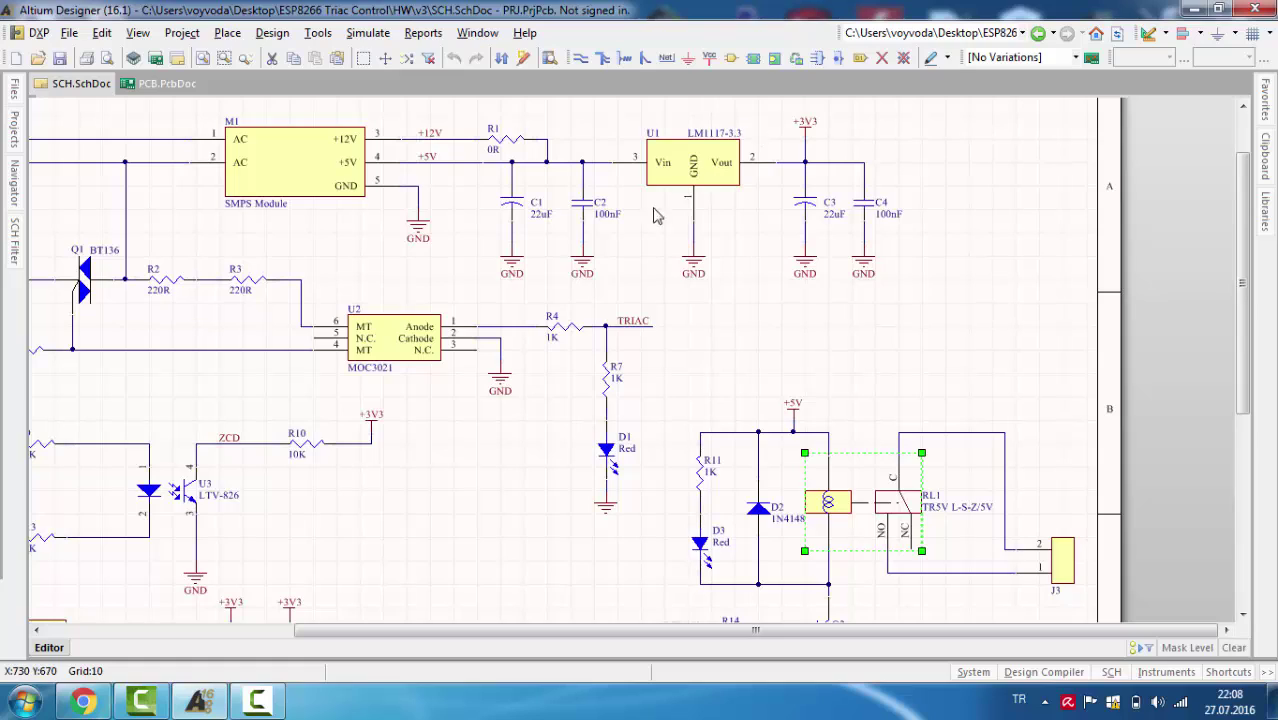
# Review the IC1 WiFi module connections, the U3 zero-crossing circuit and the MOC3021 triac driver in the schematic
pyautogui.moveTo(654, 386); pyautogui.dragTo(824, 160, button='right')
pyautogui.moveTo(161, 488); pyautogui.dragTo(251, 446, button='right')
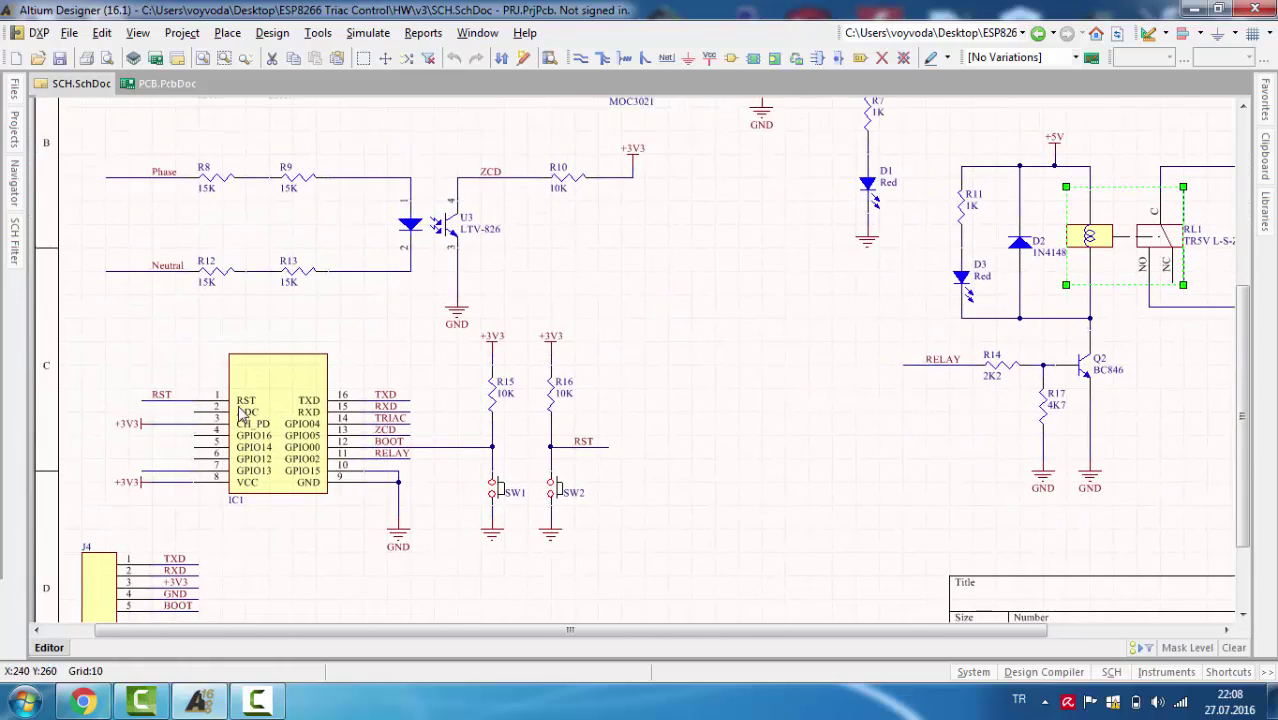
pyautogui.moveTo(611, 252); pyautogui.dragTo(653, 527, button='right')
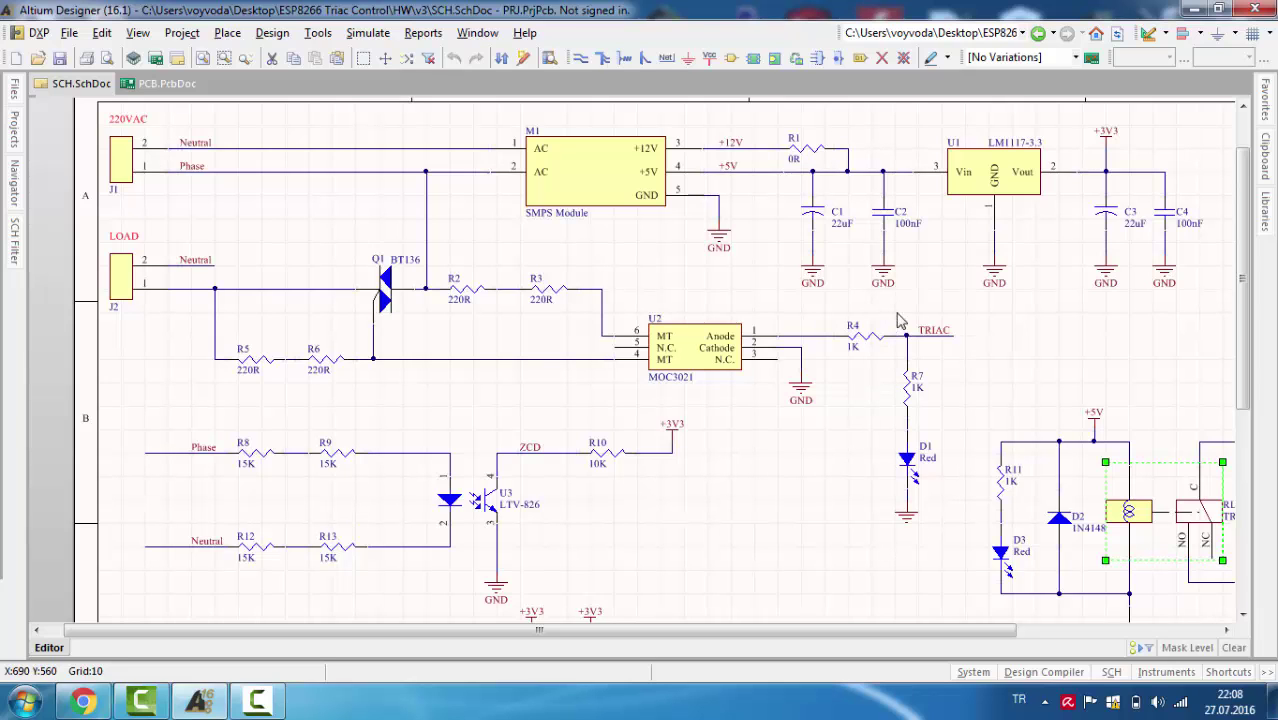
pyautogui.scroll(-3, 905, 463)
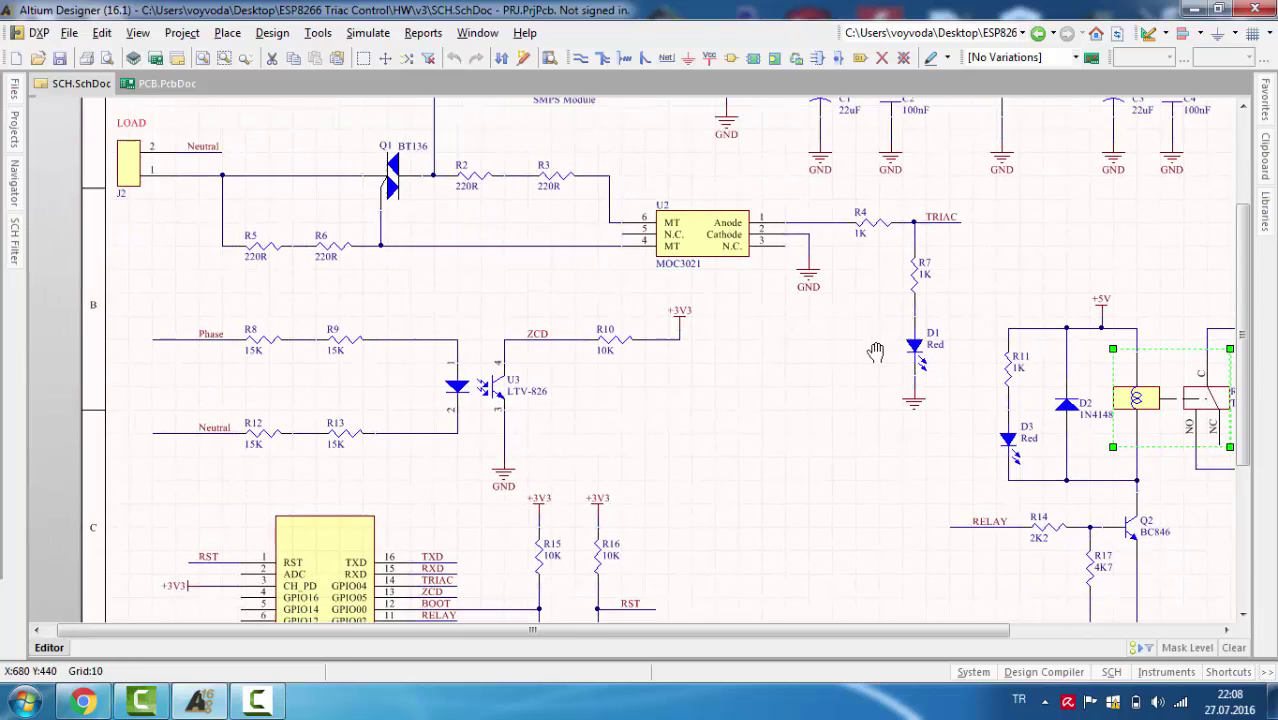